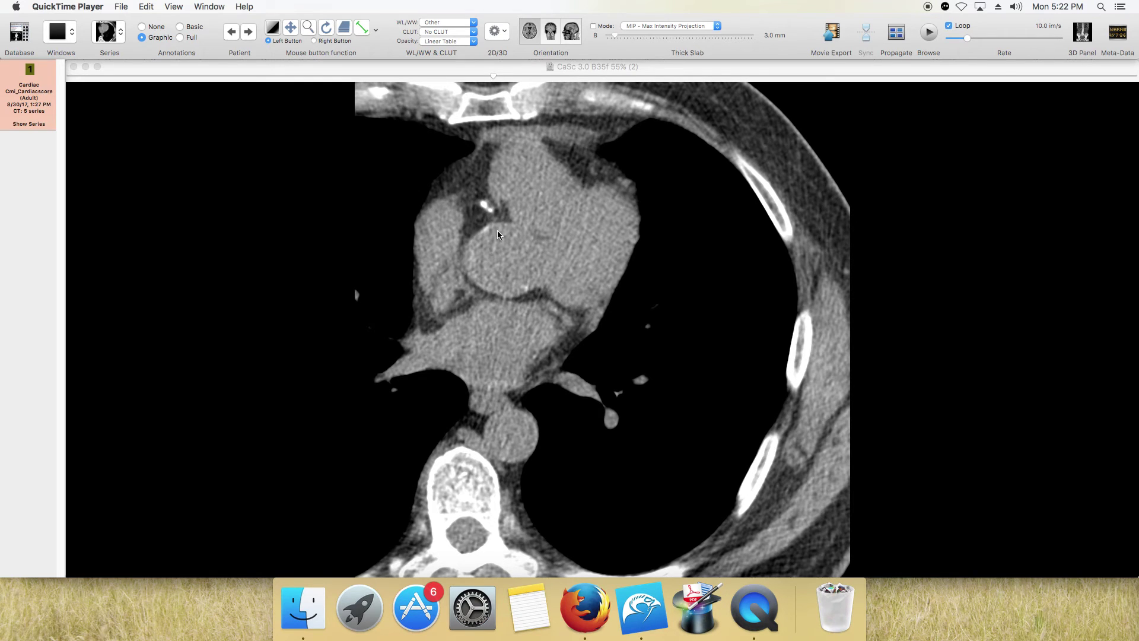
Page back and forth through the cardiac CT slices to review the series
scroll(516, 209, "down", 5)
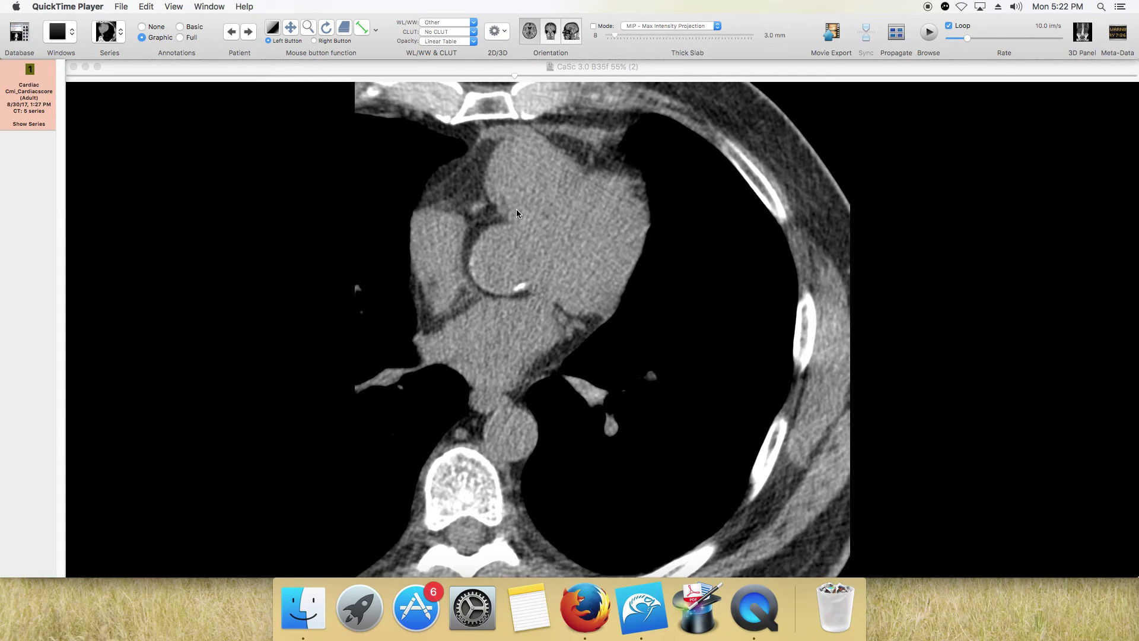
scroll(515, 210, "up", 8)
scroll(519, 212, "down", 20)
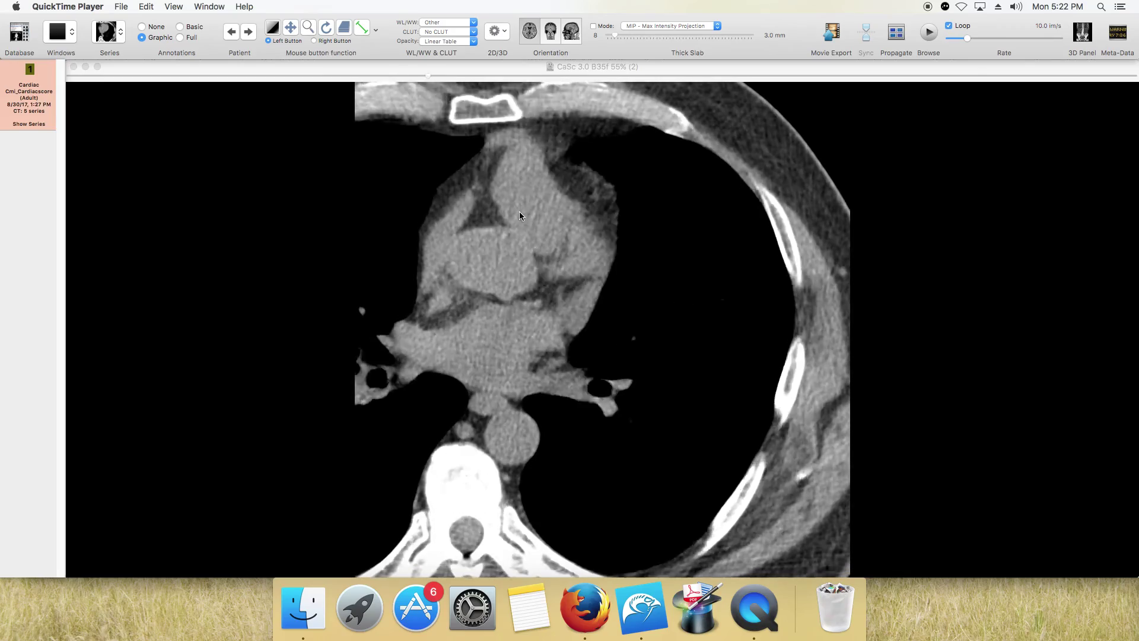
scroll(520, 215, "down", 12)
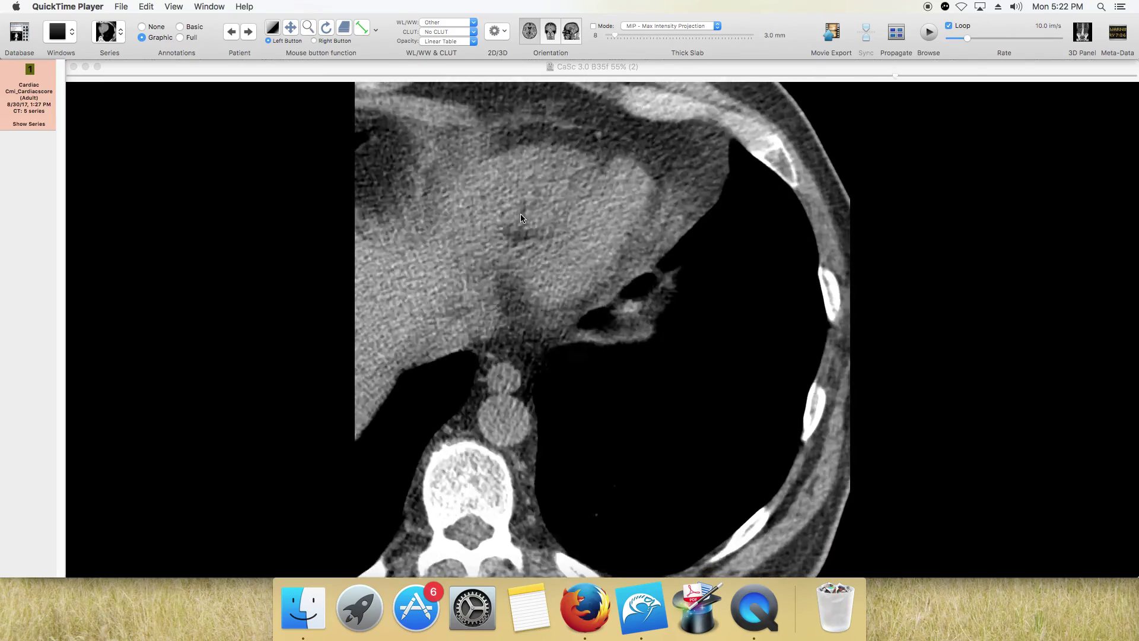
scroll(521, 212, "up", 10)
scroll(521, 212, "down", 10)
scroll(523, 215, "up", 20)
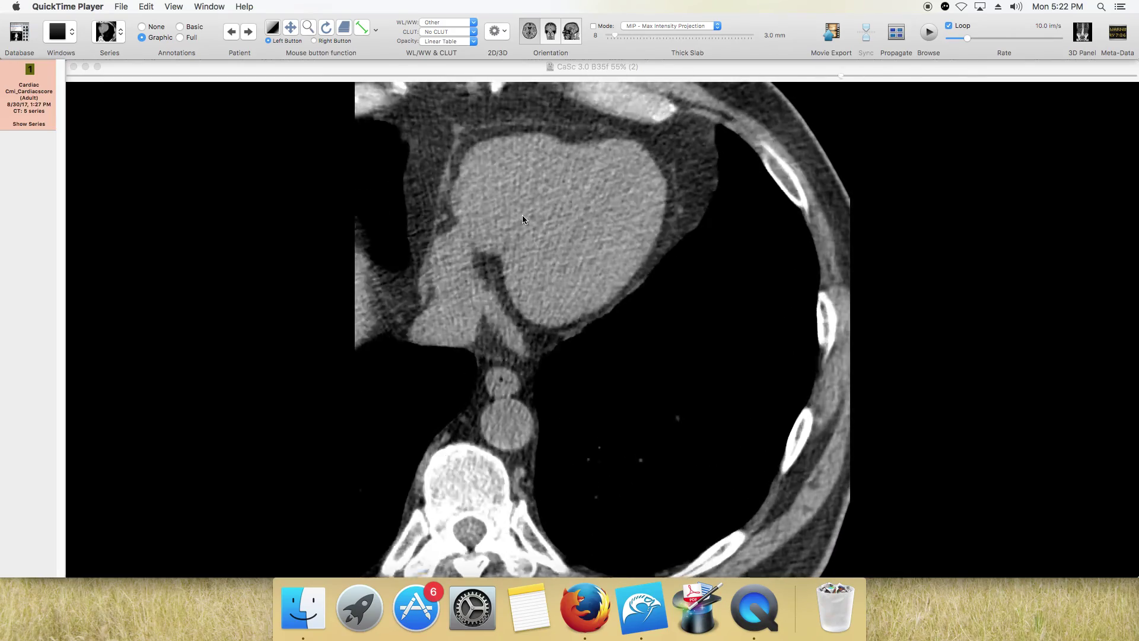
scroll(523, 216, "up", 13)
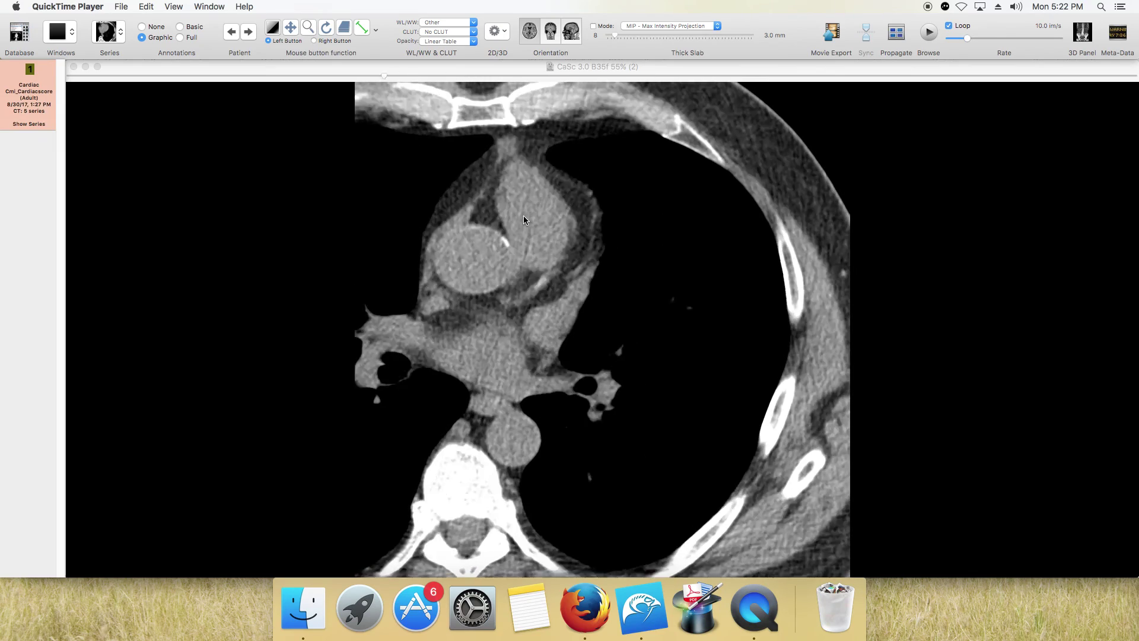
scroll(523, 219, "down", 2)
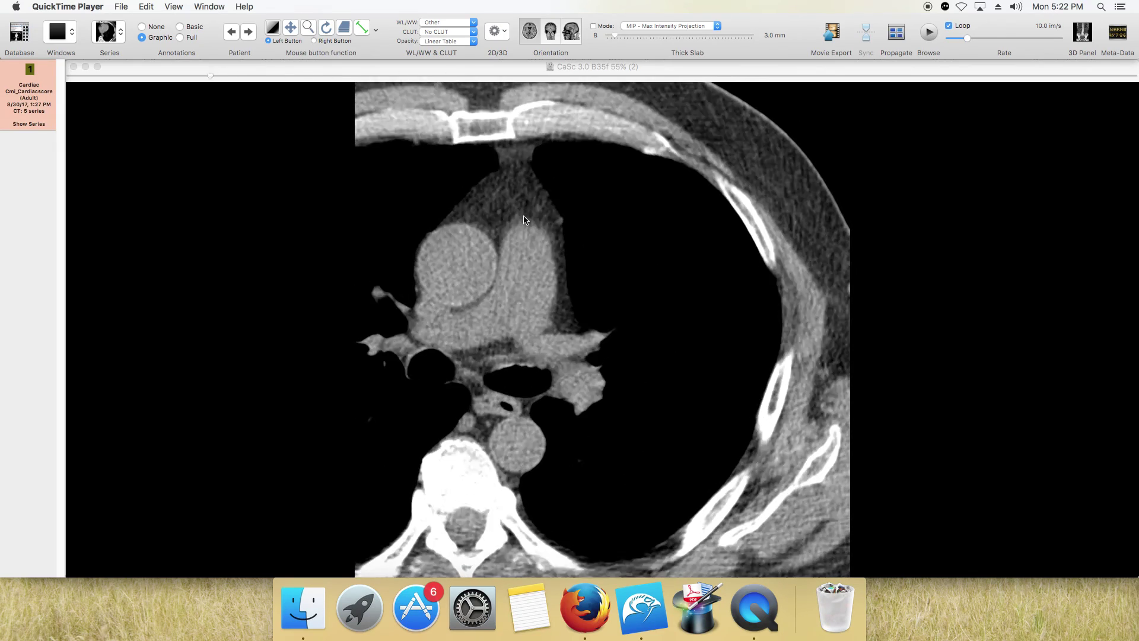
scroll(520, 215, "down", 5)
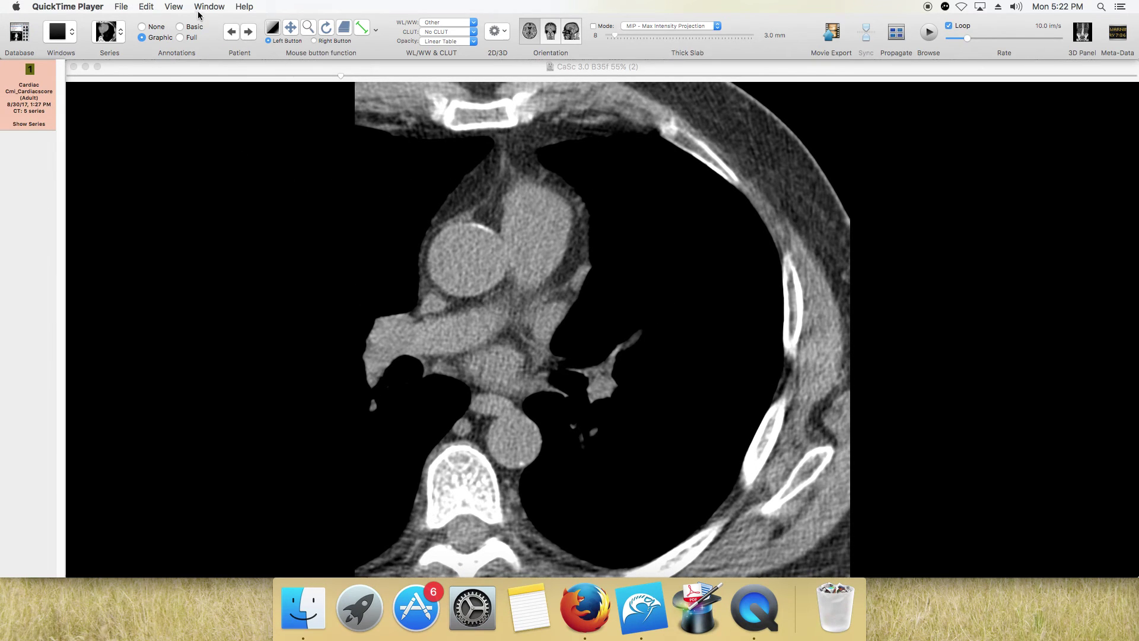
Bring the Horos viewer to the front and show the Plugins > Image Filters list
left_click(149, 6)
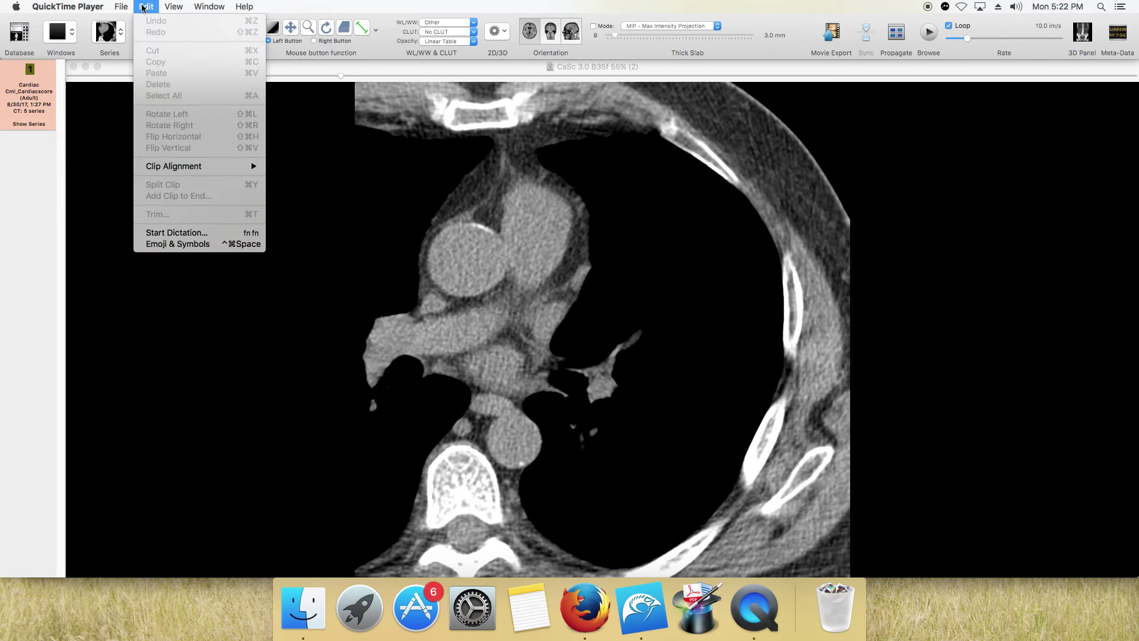
mouse_move(194, 8)
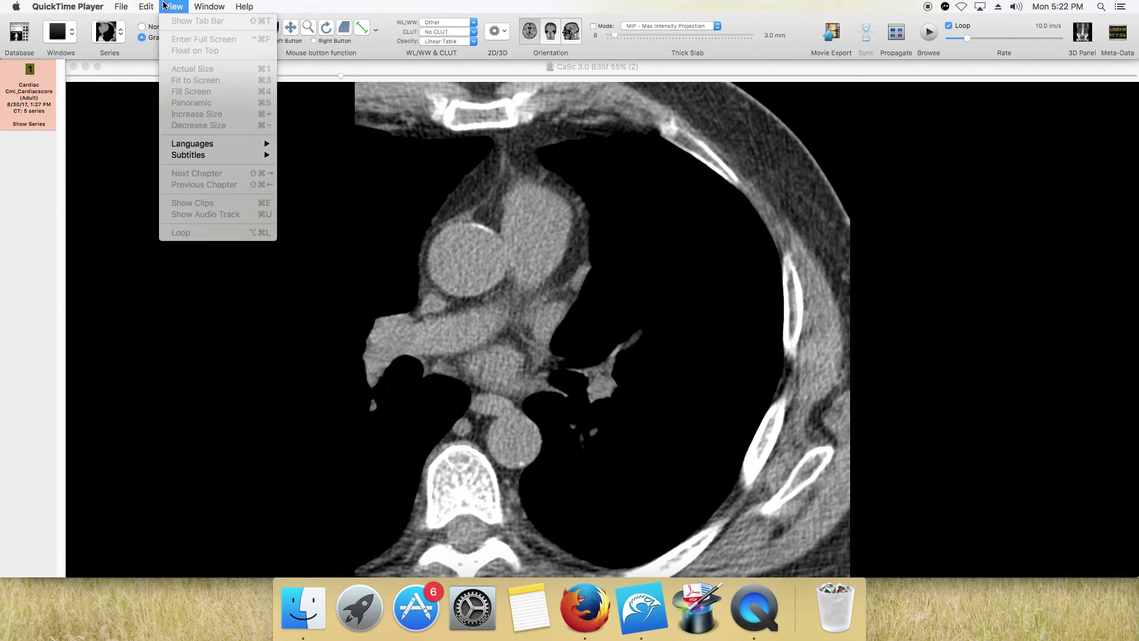
mouse_move(130, 6)
left_click(298, 62)
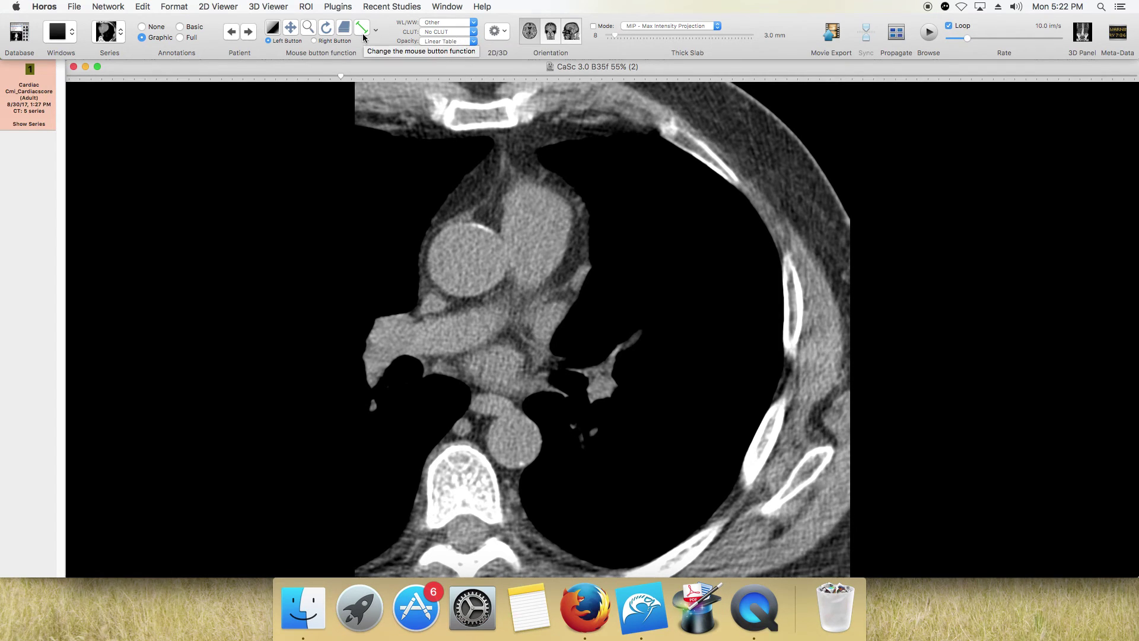
left_click(343, 9)
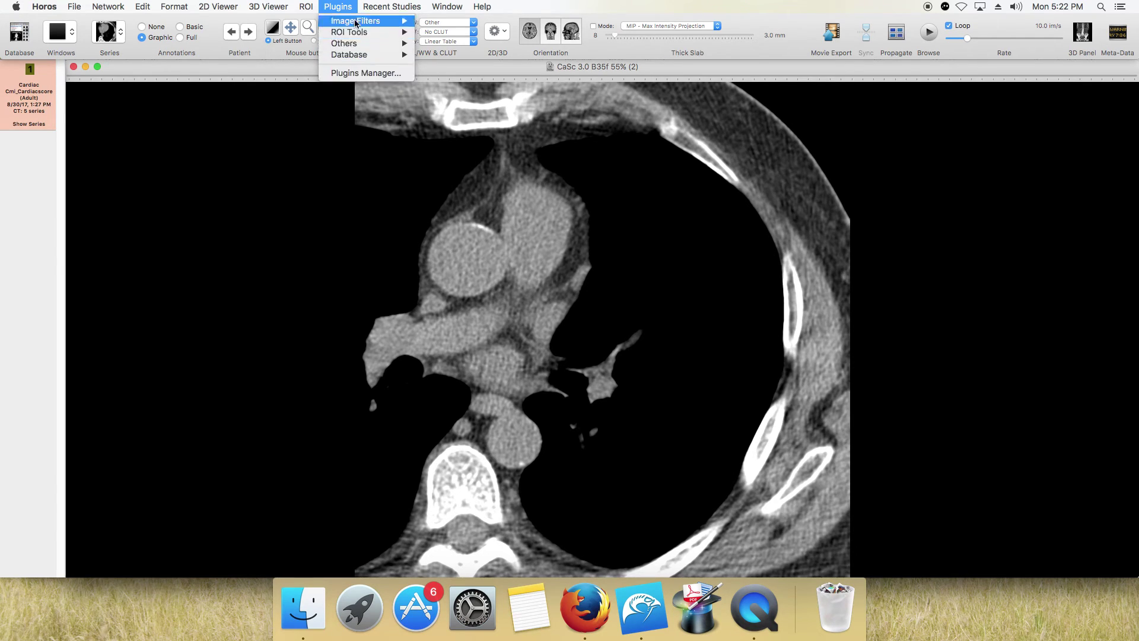
mouse_move(359, 25)
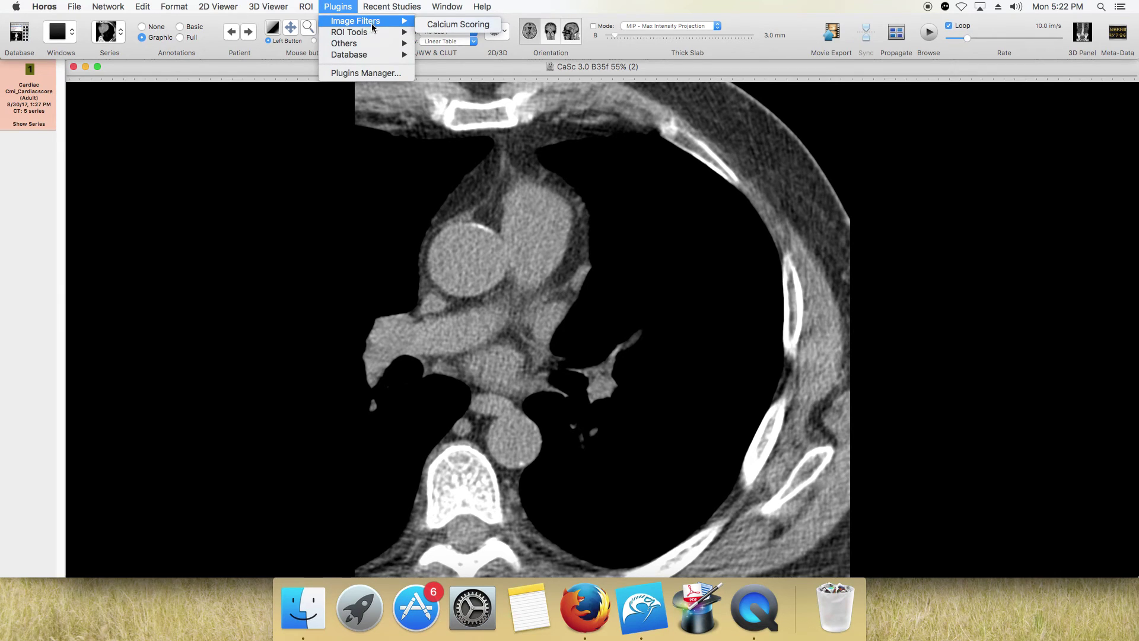
Launch the Calcium Scoring plugin and move its window off the heart slice
left_click(441, 27)
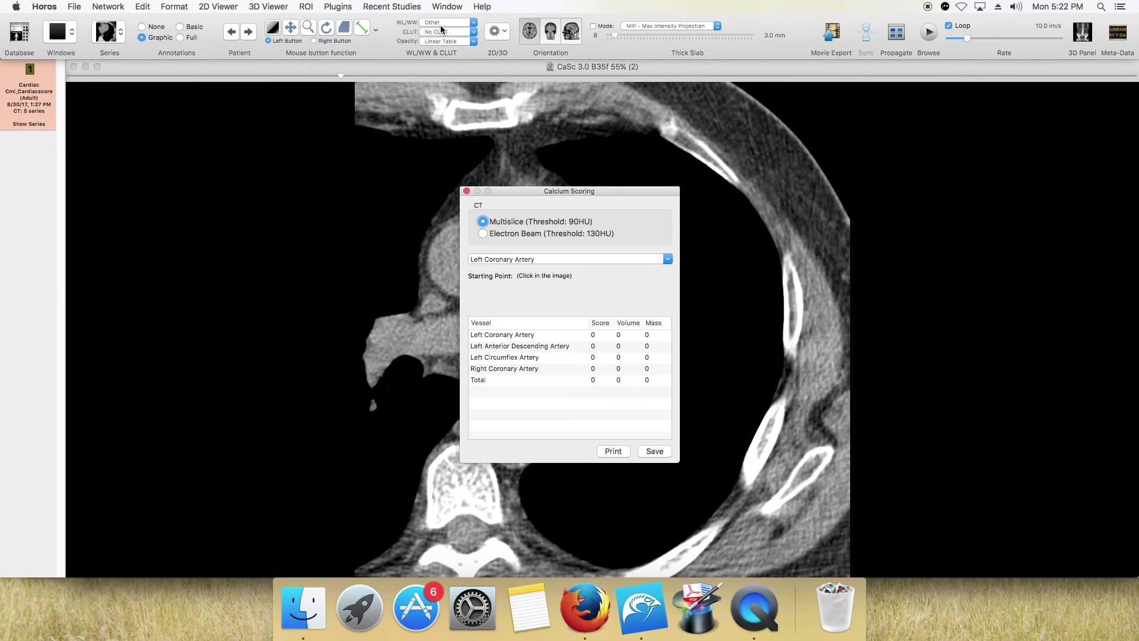
left_click(528, 190)
left_click_drag(529, 191, 917, 121)
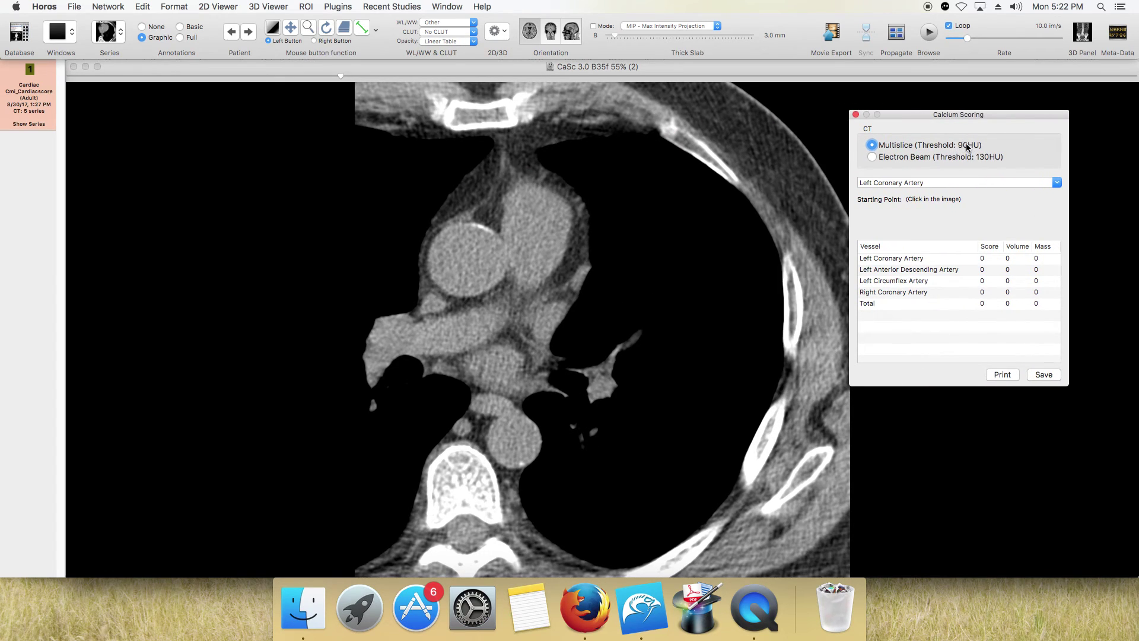
Keep the Multislice (Threshold: 90HU) threshold, shift the window right, and show the artery list
left_click(872, 157)
left_click(872, 145)
left_click_drag(938, 115, 893, 116)
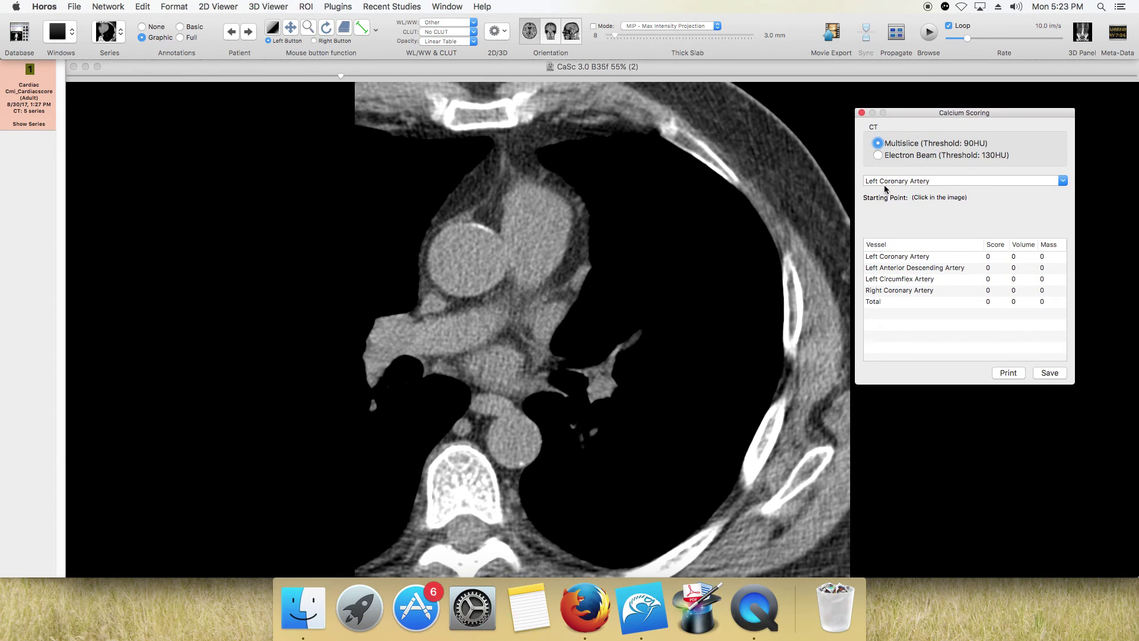
left_click(884, 182)
left_click(1062, 181)
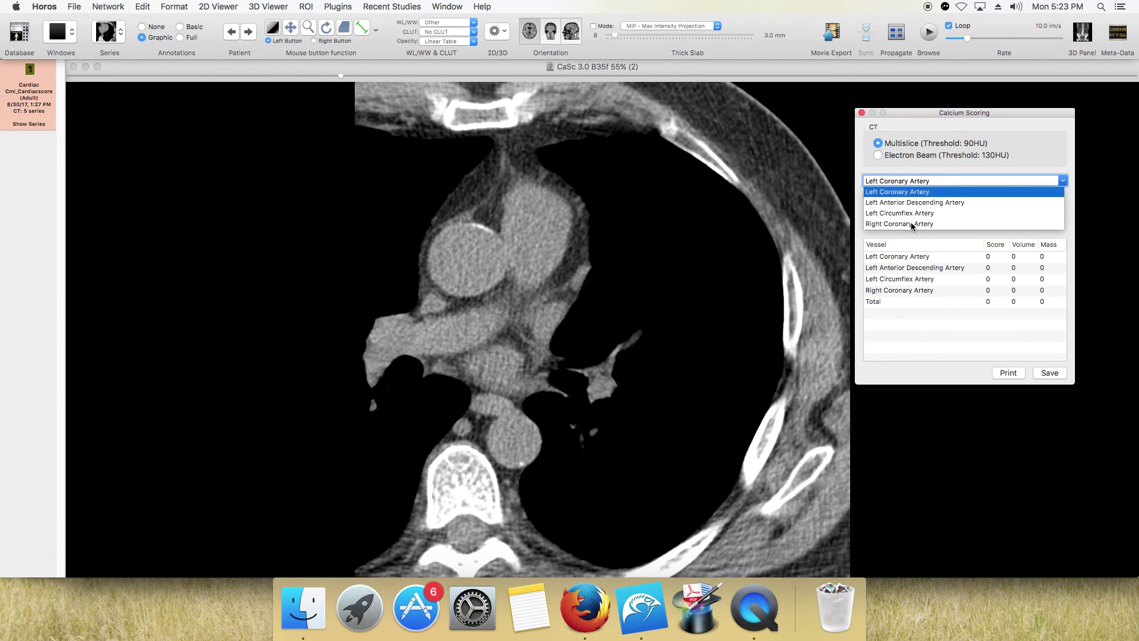
Keep Left Coronary Artery selected and scroll through slices looking for the calcification
left_click(893, 193)
scroll(558, 276, "down", 5)
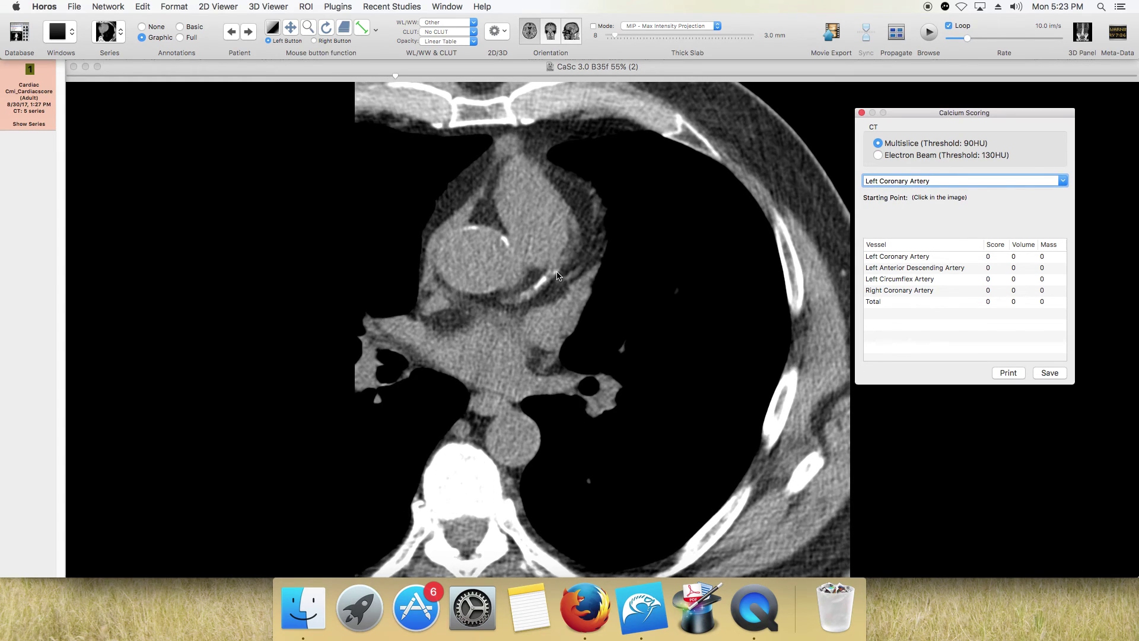
scroll(558, 275, "down", 5)
scroll(515, 307, "up", 4)
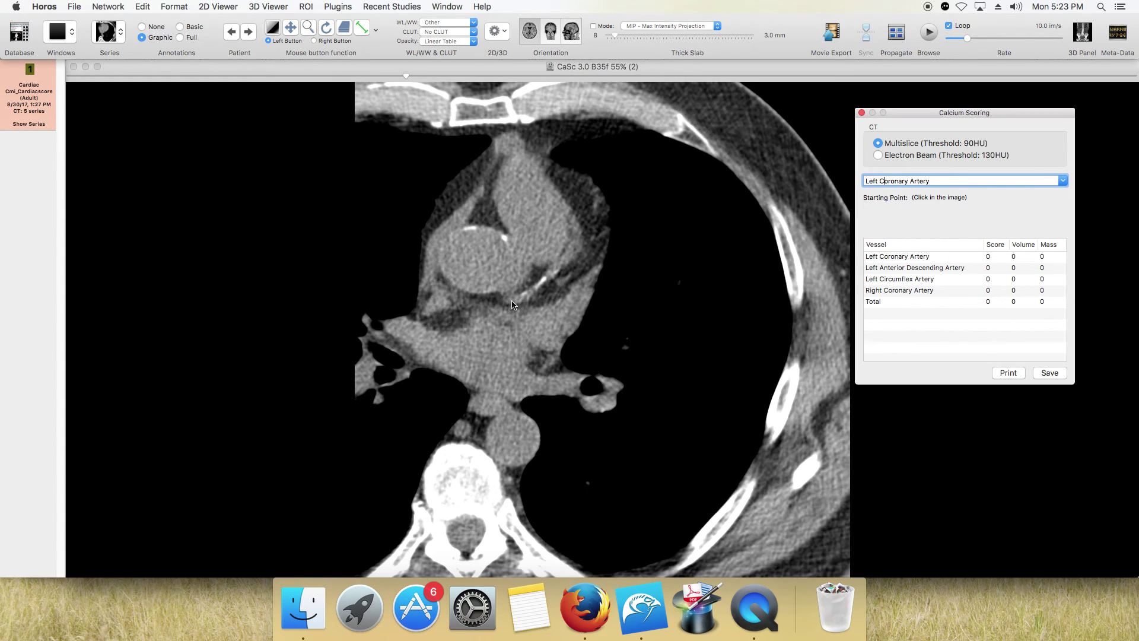
scroll(515, 299, "down", 4)
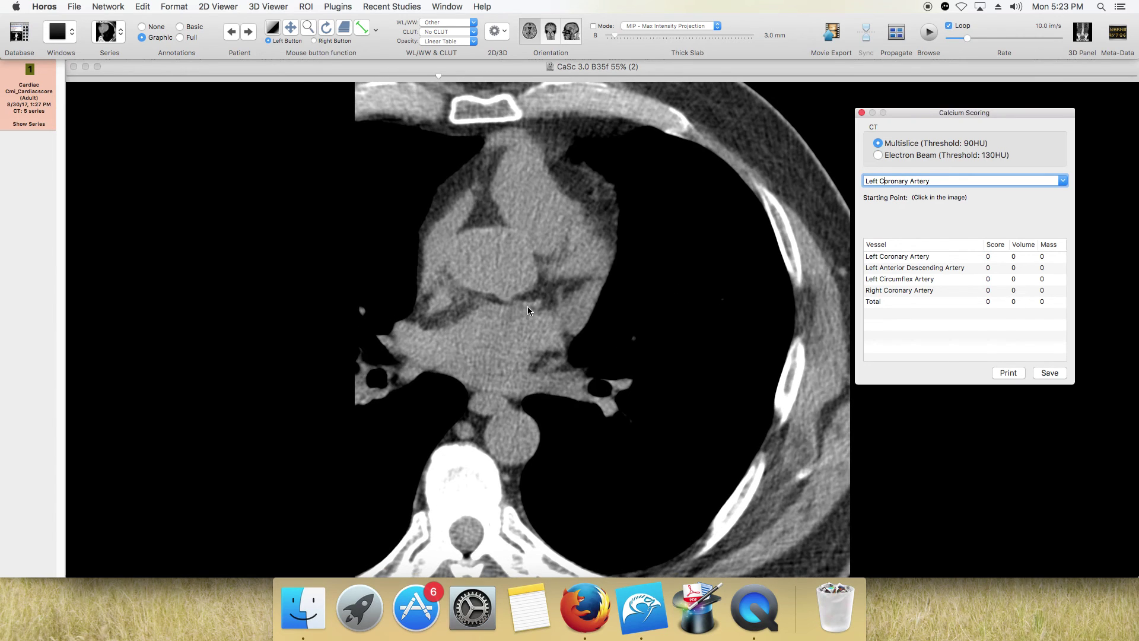
scroll(537, 296, "up", 5)
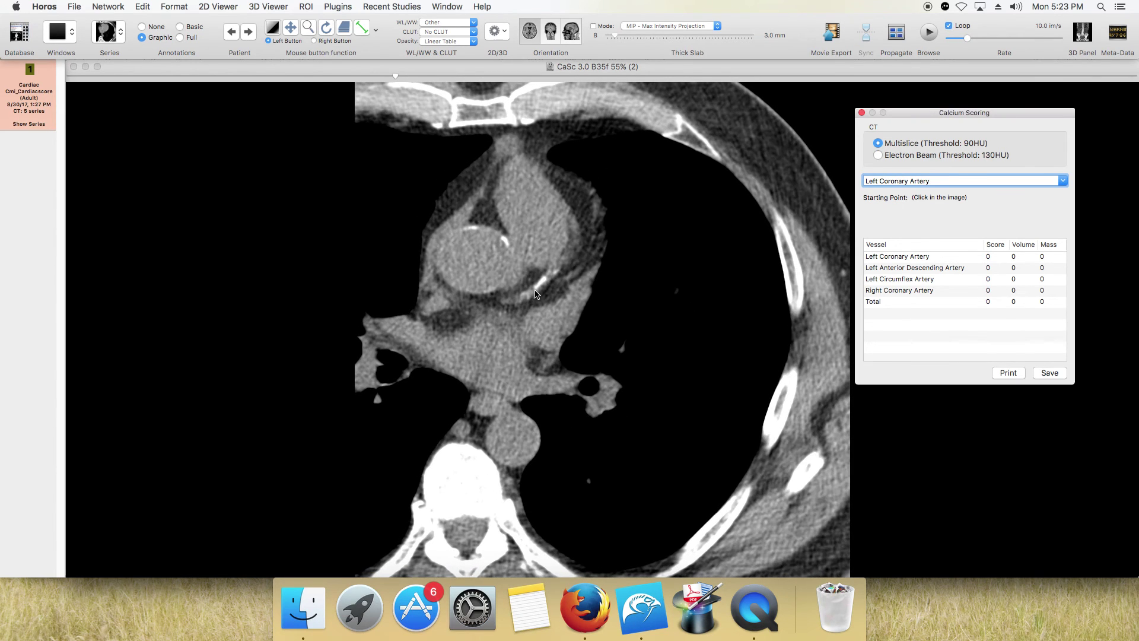
scroll(537, 290, "down", 5)
scroll(552, 283, "up", 5)
scroll(532, 295, "down", 15)
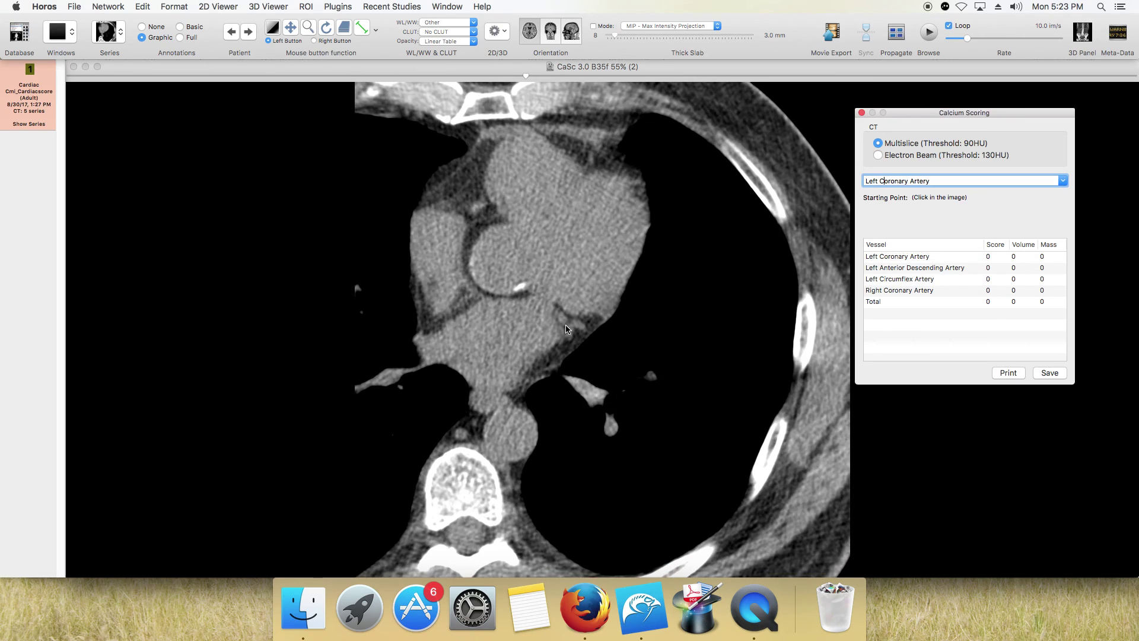
scroll(540, 308, "up", 16)
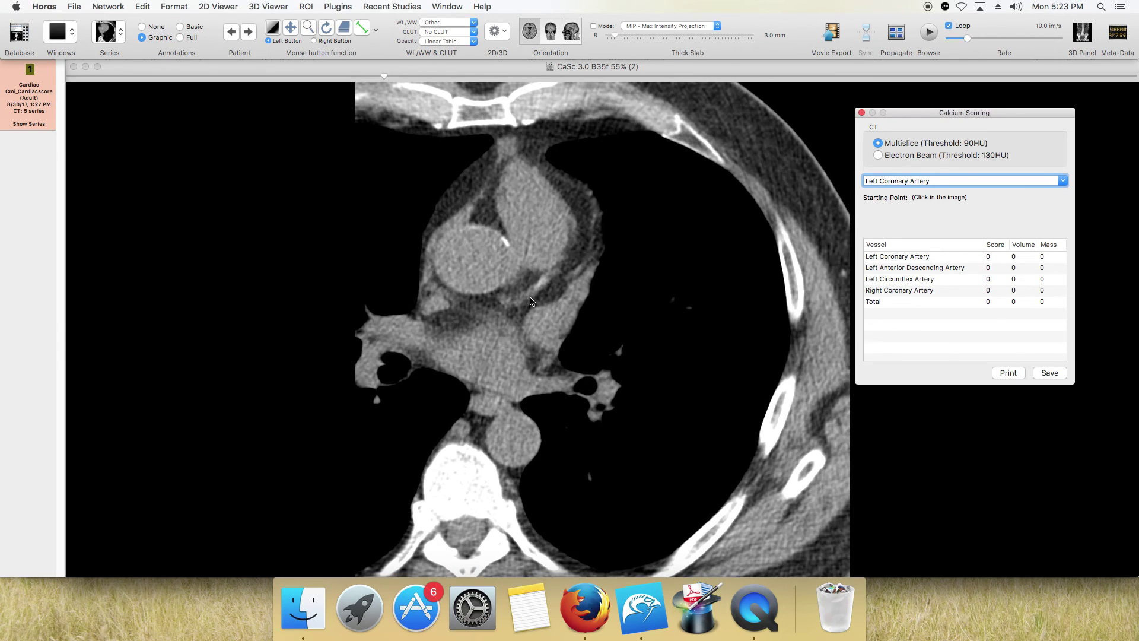
scroll(531, 300, "down", 2)
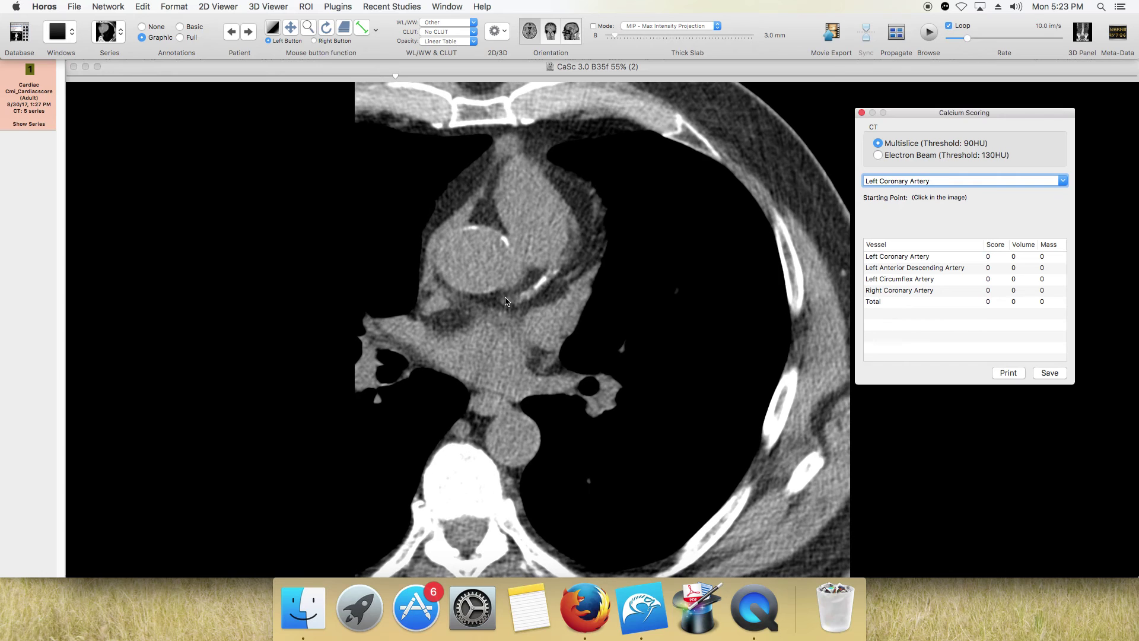
Switch the scored vessel to Left Anterior Descending Artery
left_click(1061, 181)
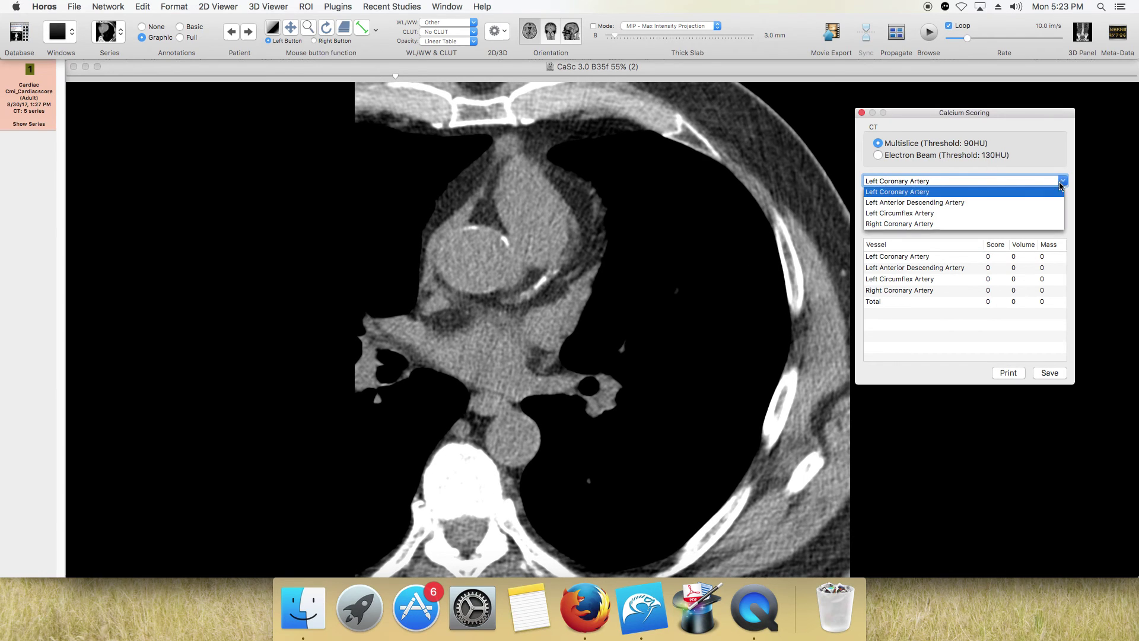
left_click(906, 203)
scroll(519, 294, "down", 2)
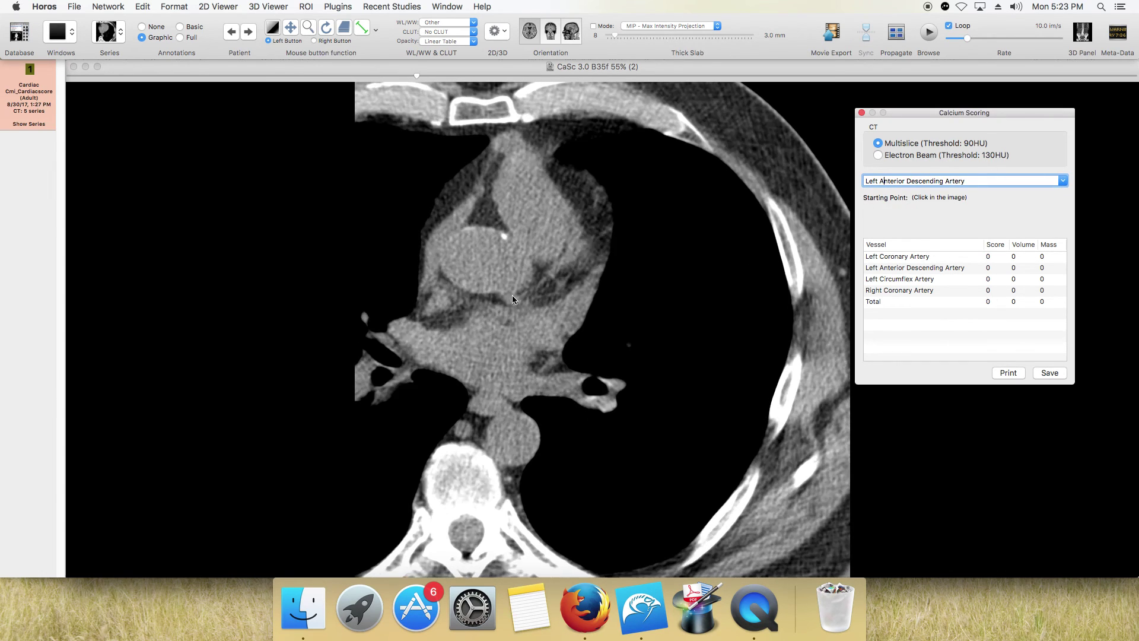
Mark the LAD calcifications on neighbouring slices, reaching score 22, volume 70, mass 44
left_click(525, 291)
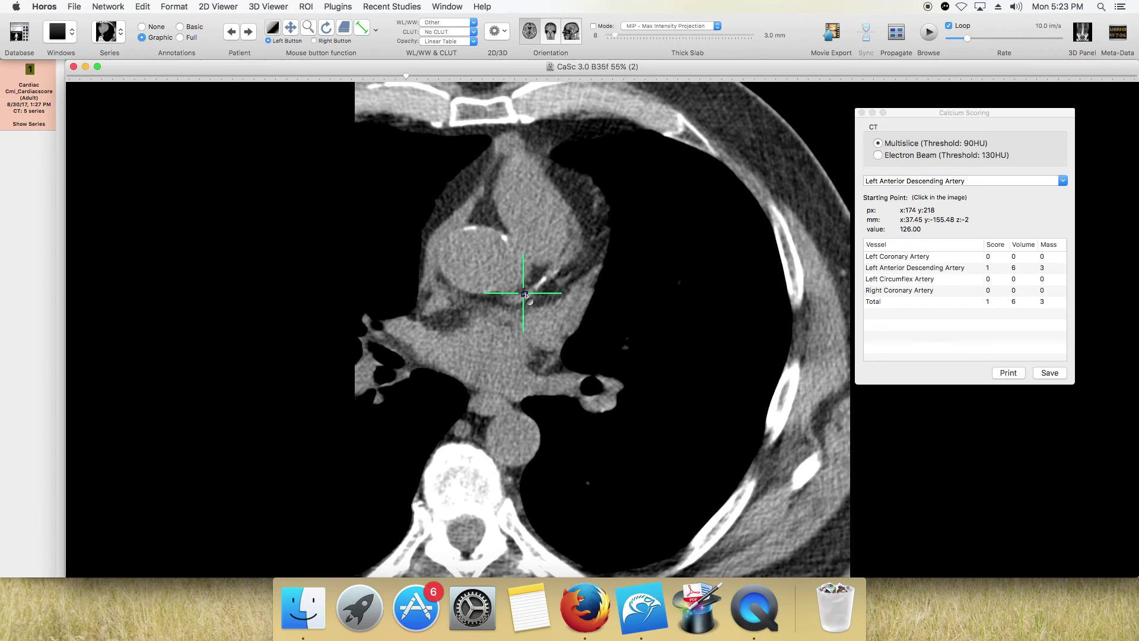
left_click(537, 282)
left_click(542, 279)
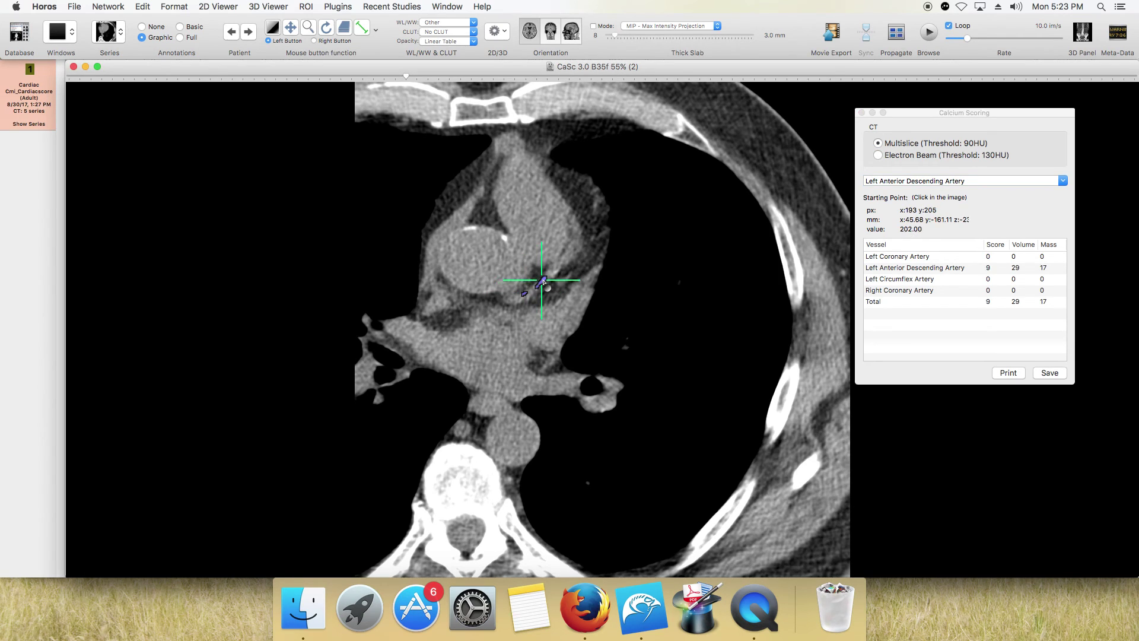
scroll(558, 283, "down", 2)
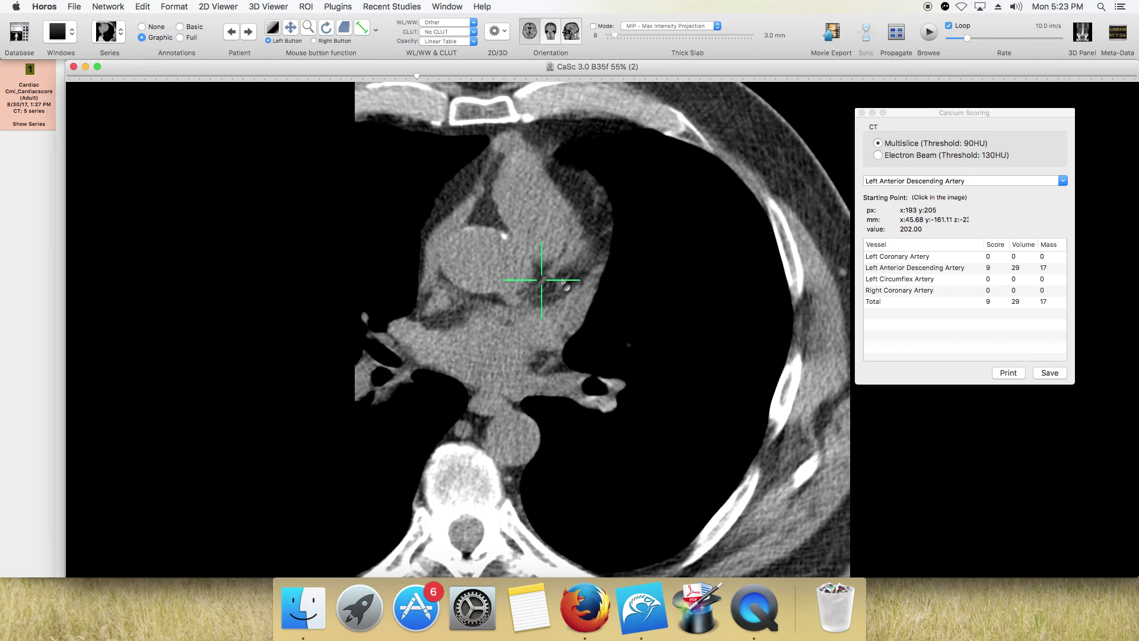
scroll(564, 283, "up", 2)
left_click(554, 273)
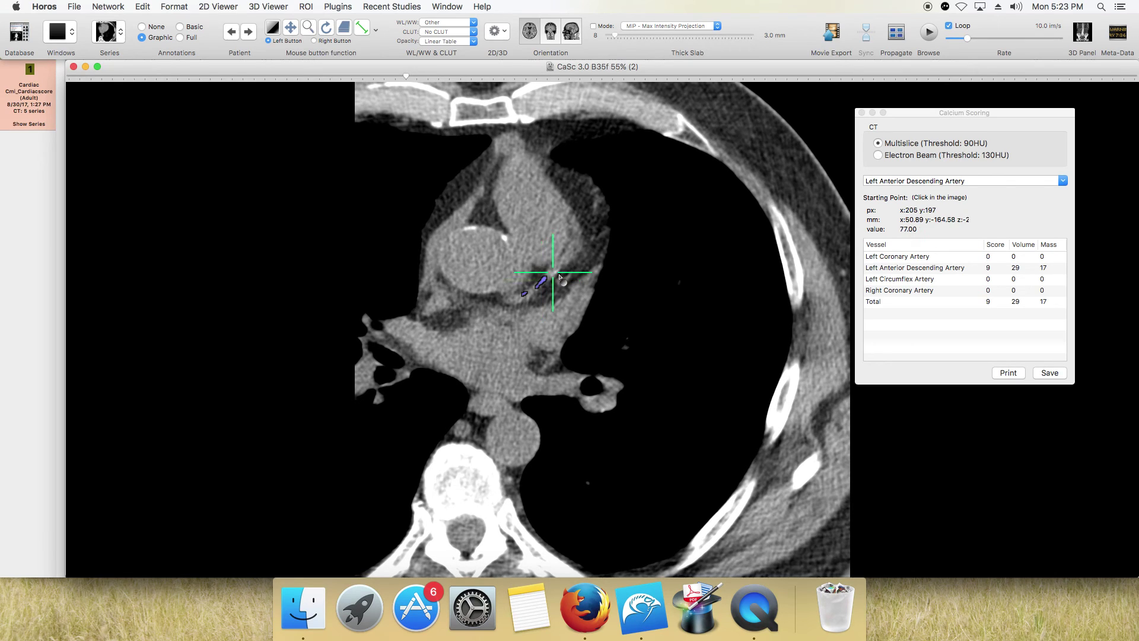
scroll(558, 275, "up", 2)
left_click(542, 279)
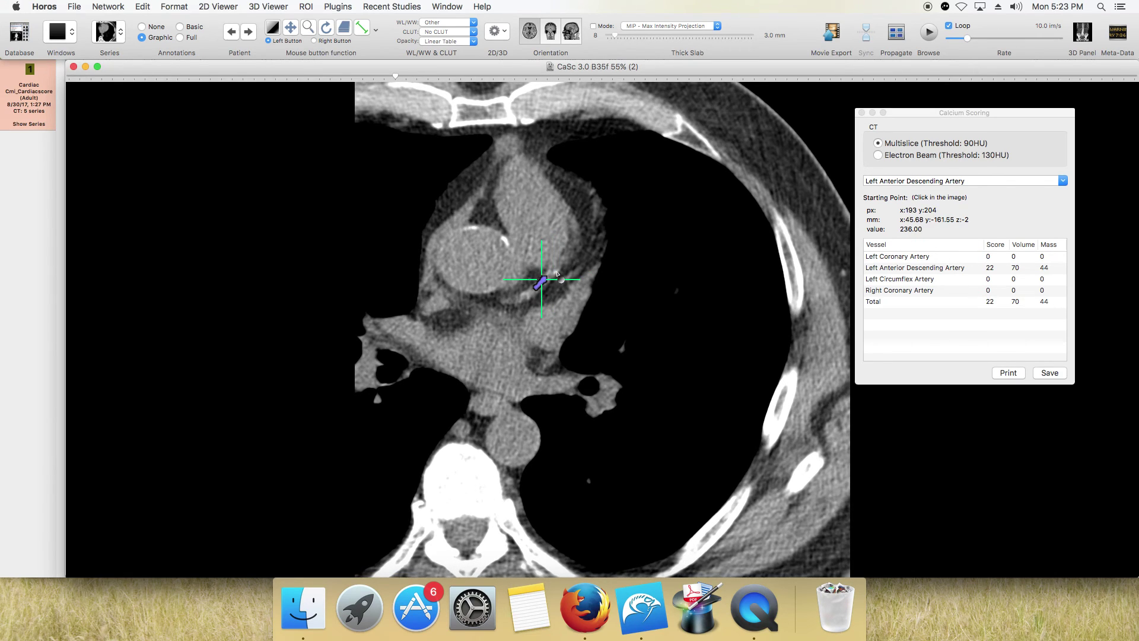
Scroll down the stack checking for more calcium, then return to the heart level
scroll(570, 279, "down", 4)
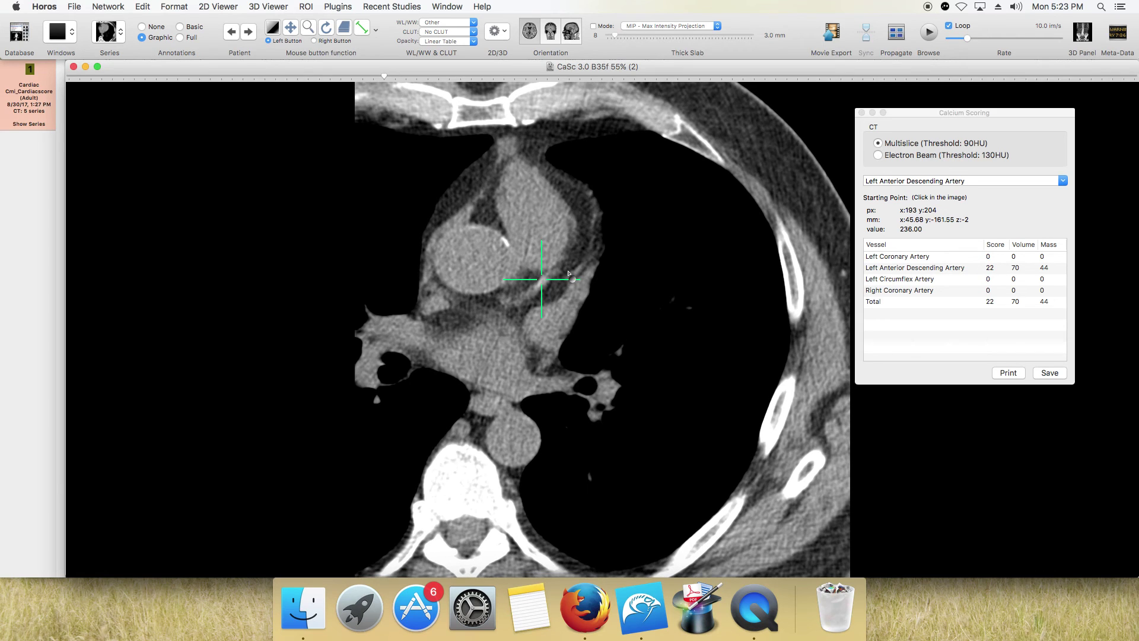
scroll(583, 260, "down", 10)
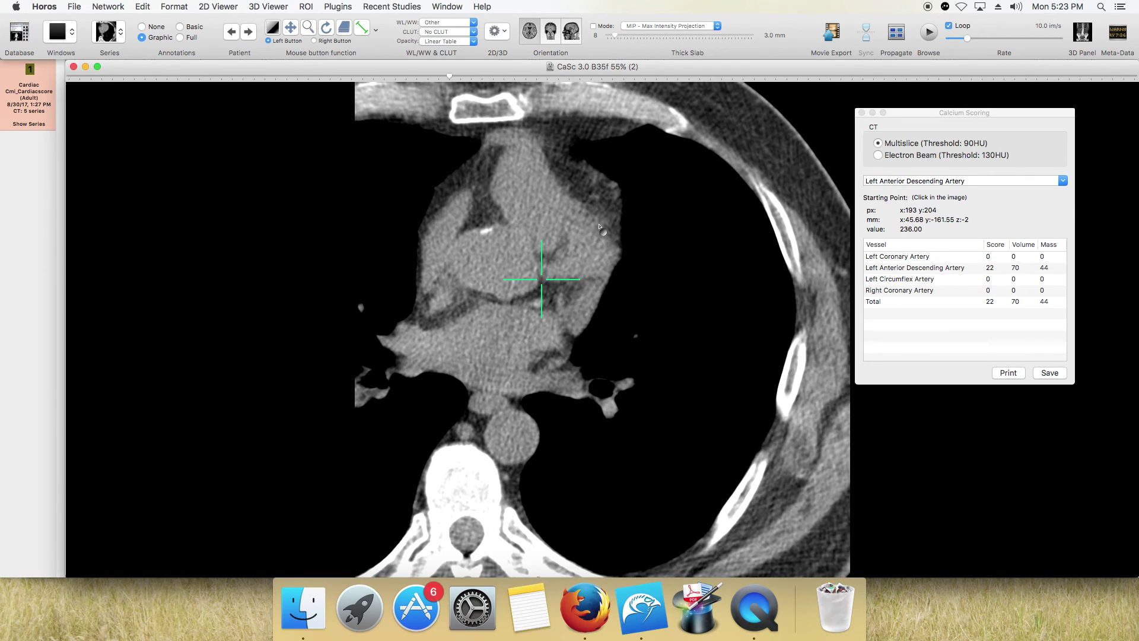
scroll(596, 188, "down", 6)
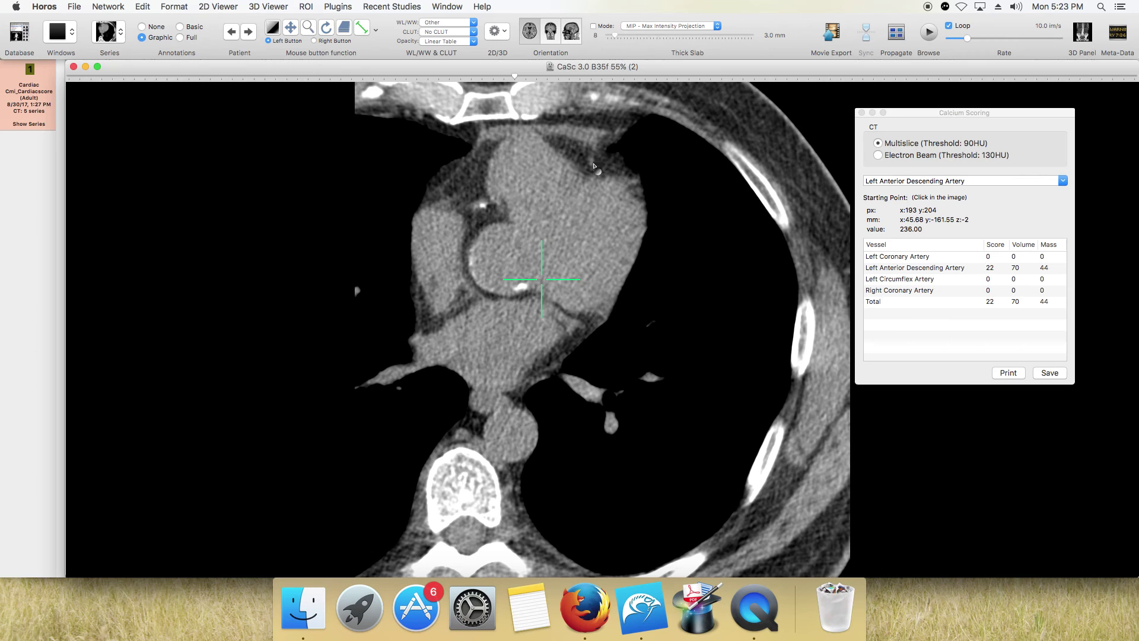
scroll(596, 159, "down", 4)
scroll(597, 152, "down", 18)
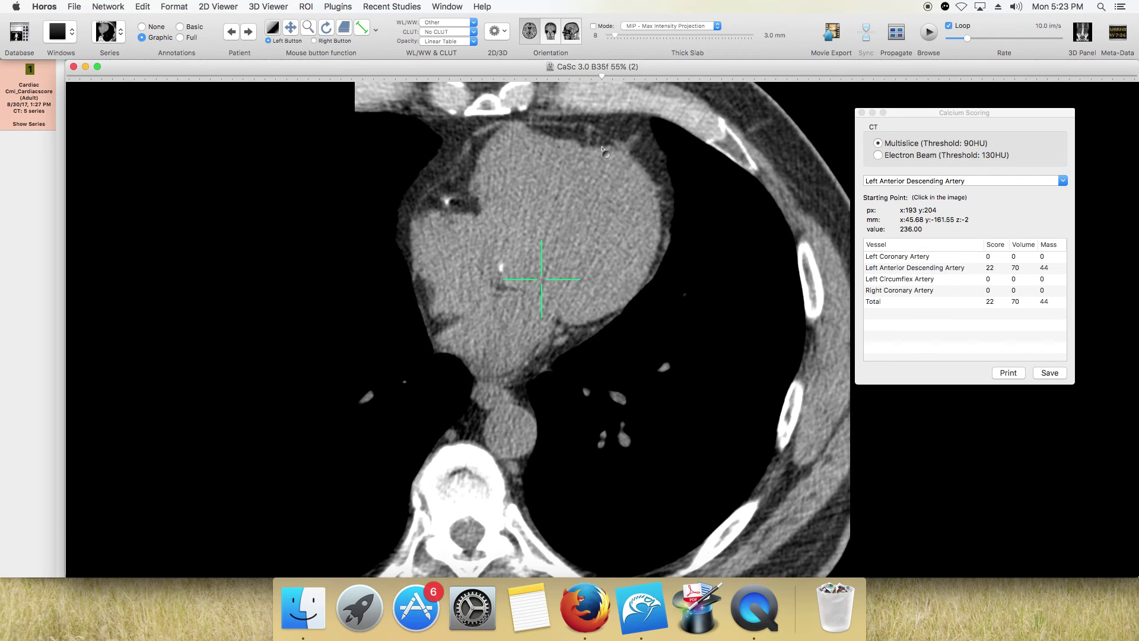
scroll(599, 141, "down", 3)
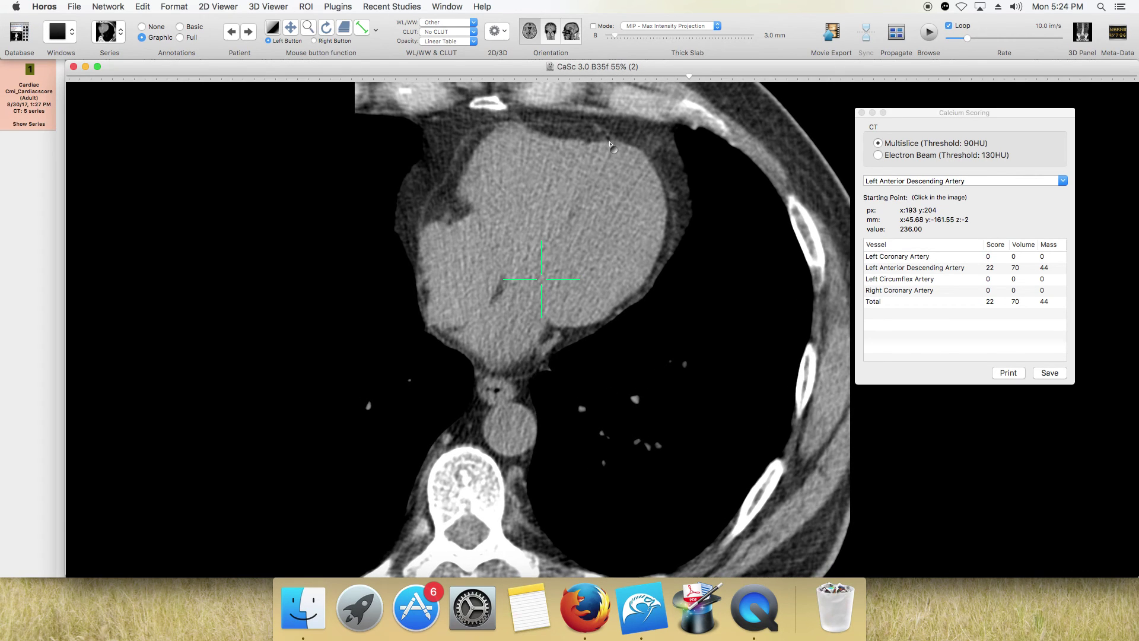
scroll(599, 140, "down", 10)
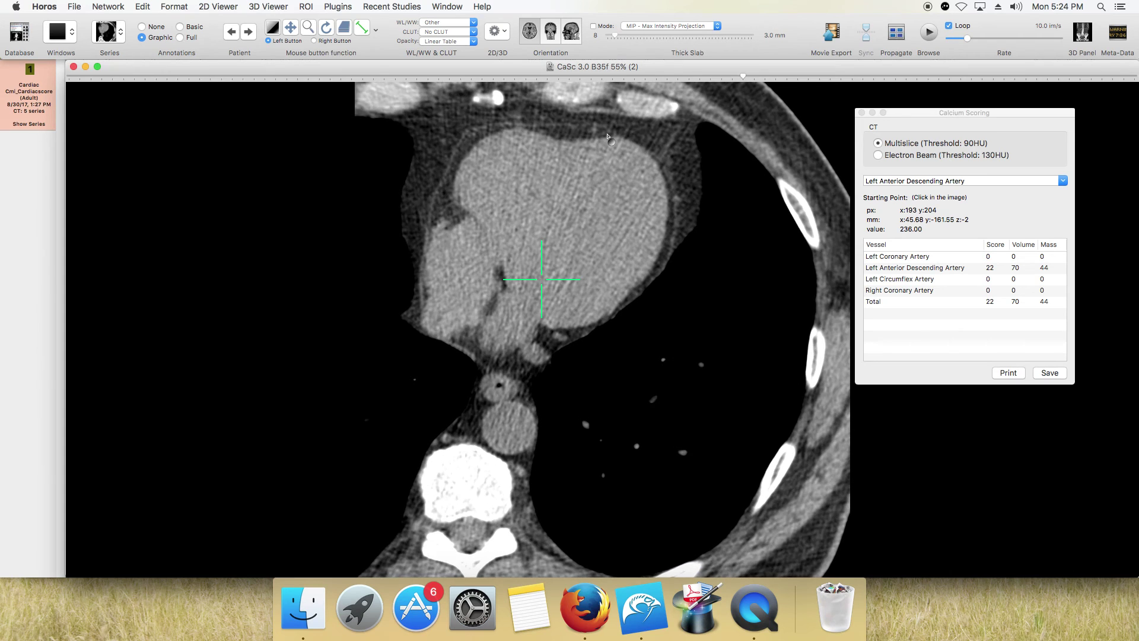
scroll(605, 136, "down", 20)
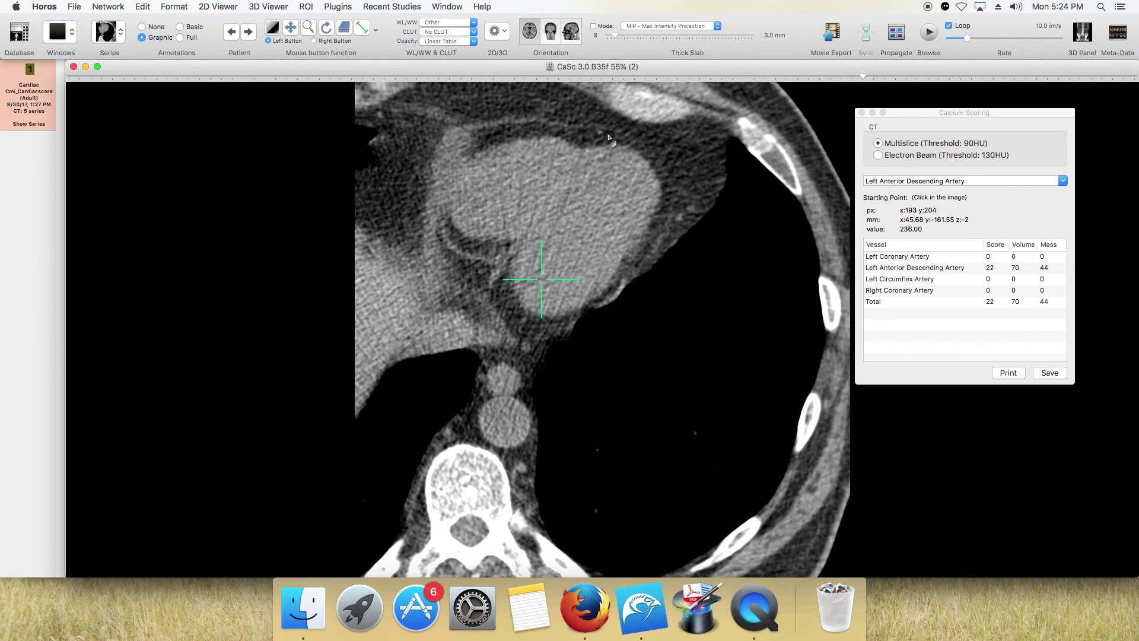
scroll(605, 143, "down", 8)
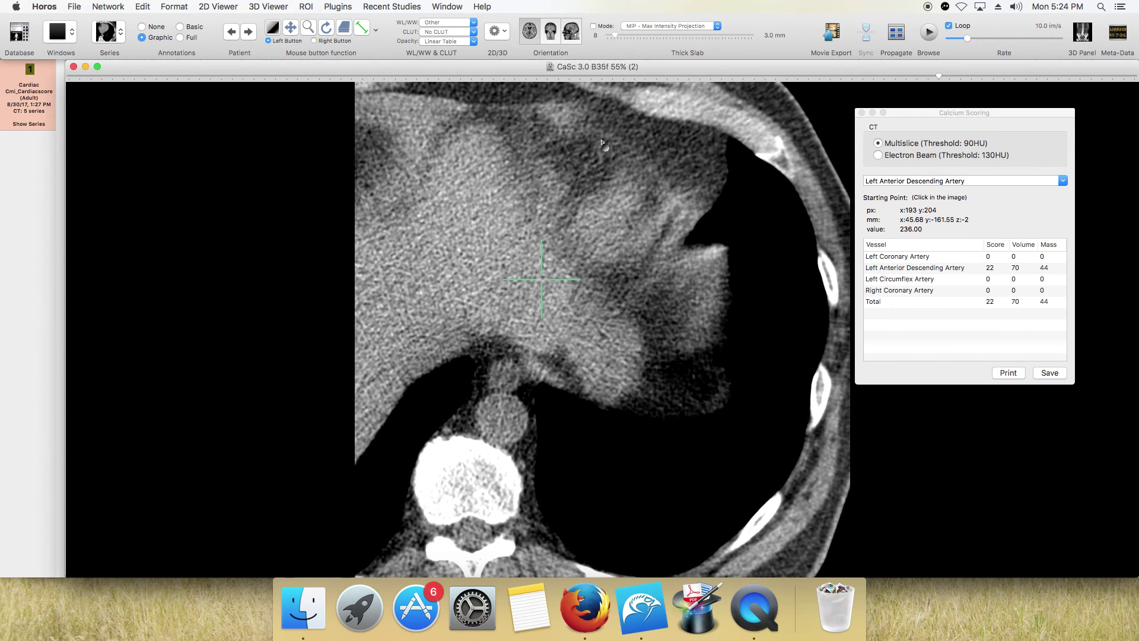
scroll(594, 172, "up", 20)
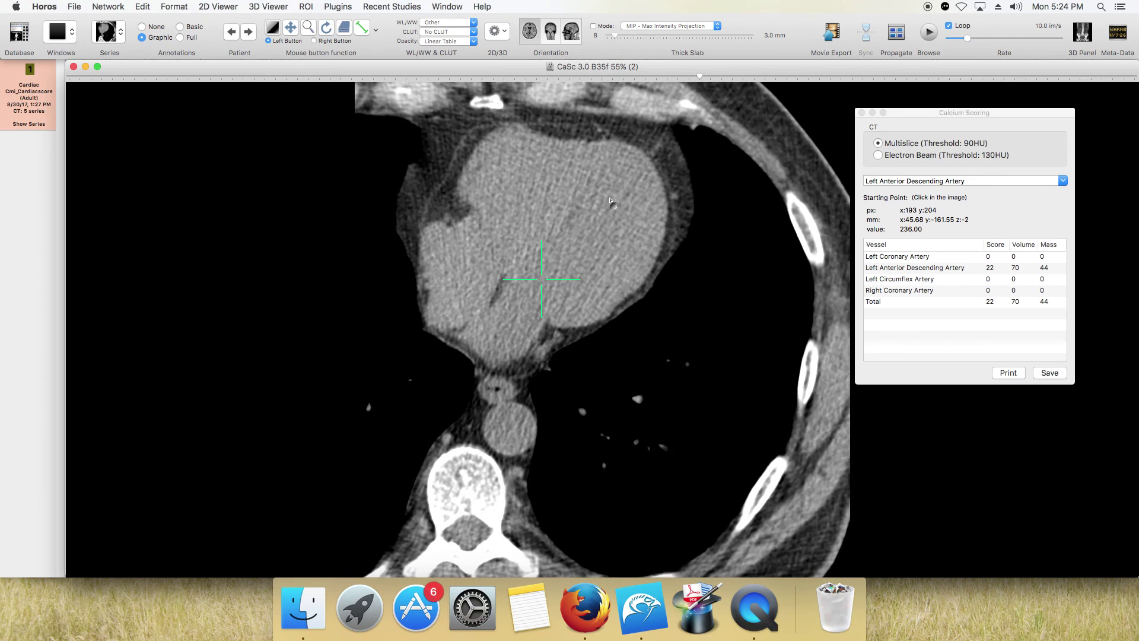
scroll(610, 215, "up", 20)
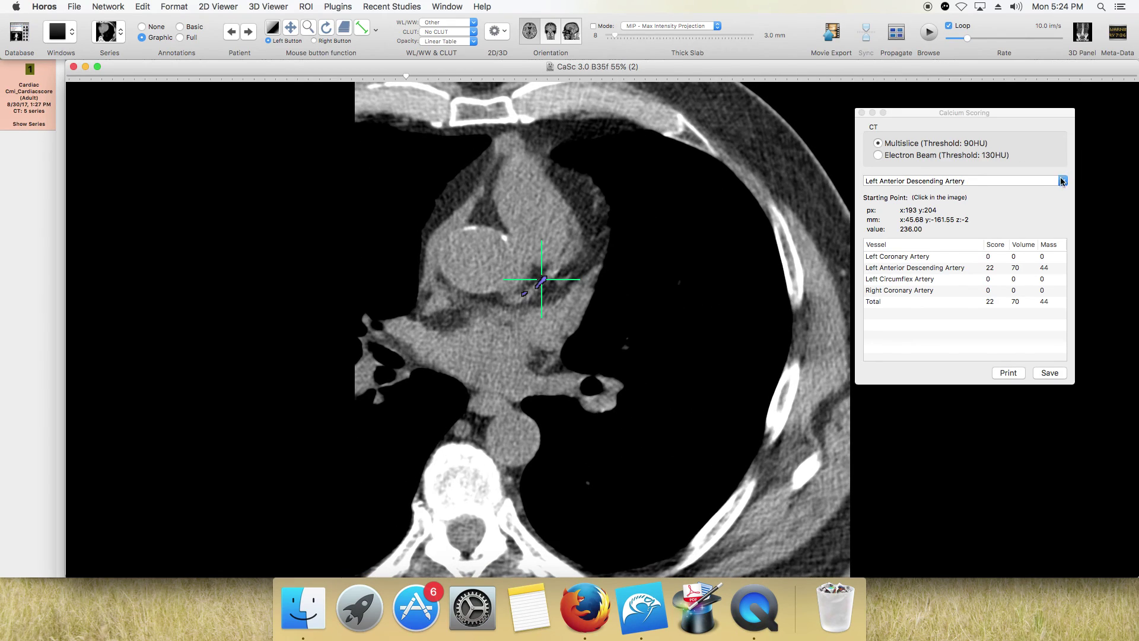
Switch scoring to the Left Circumflex Artery and scroll to its calcification
left_click(1061, 181)
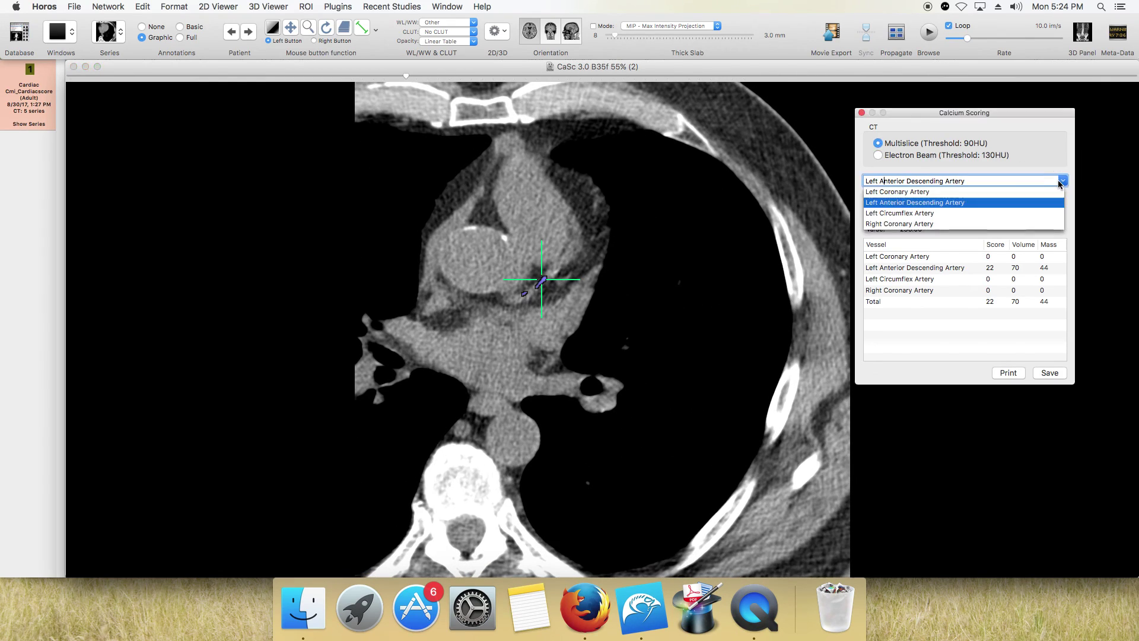
left_click(896, 214)
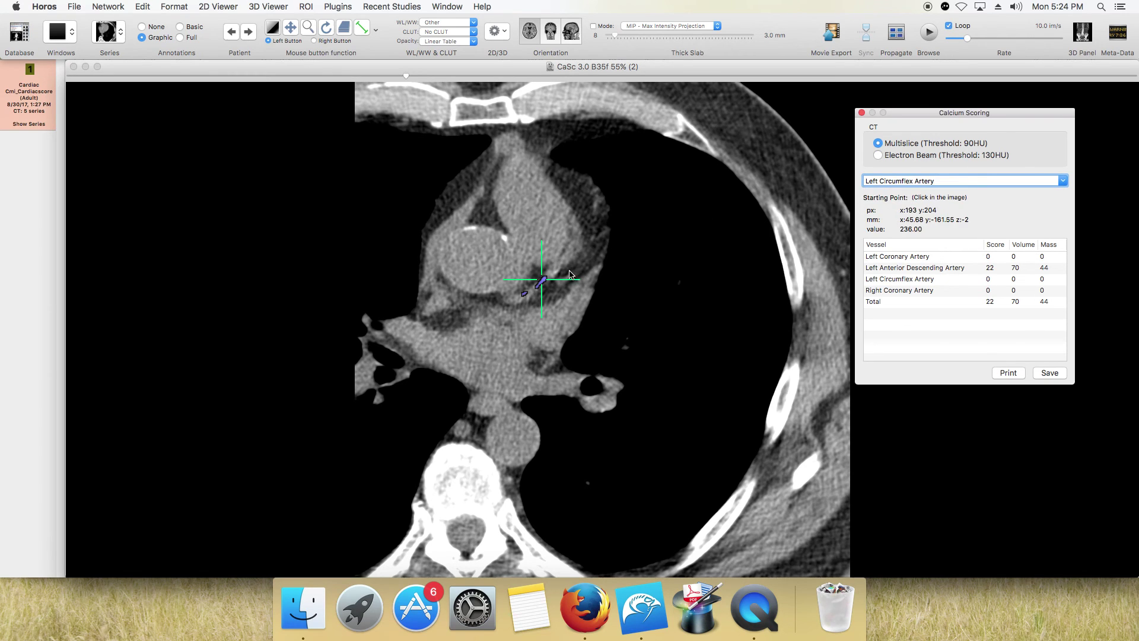
scroll(570, 274, "up", 5)
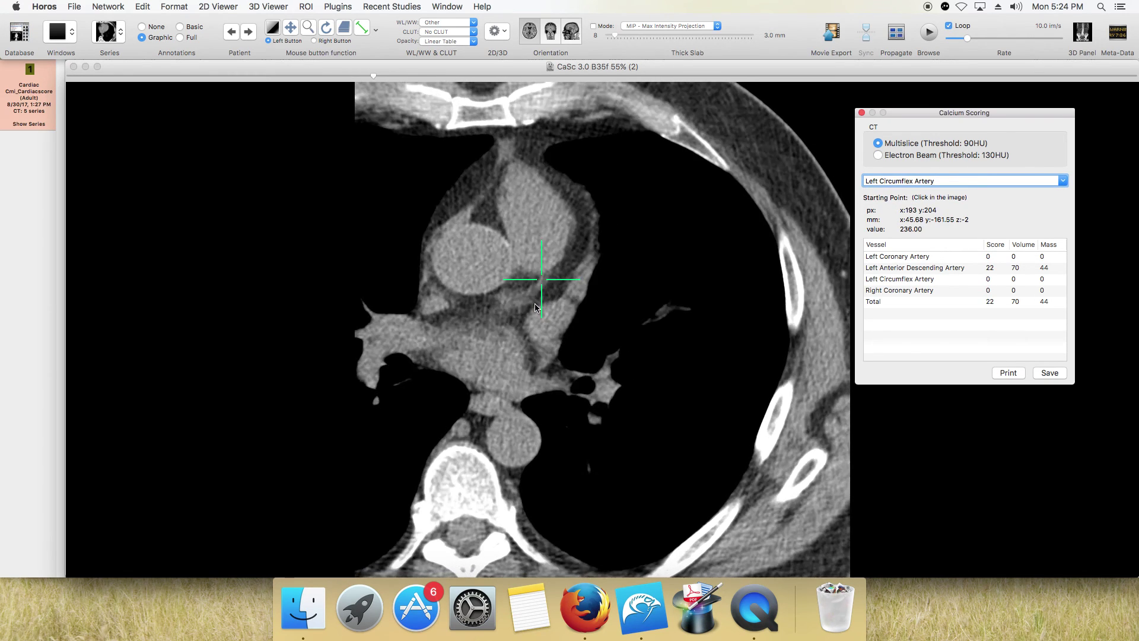
scroll(535, 307, "down", 10)
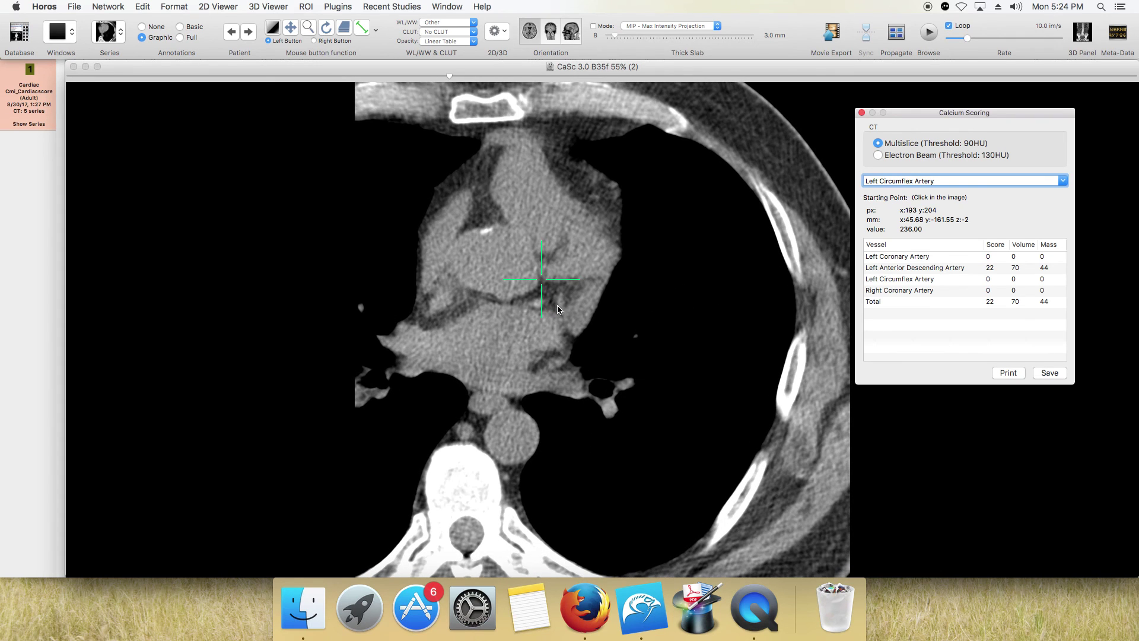
scroll(548, 310, "down", 9)
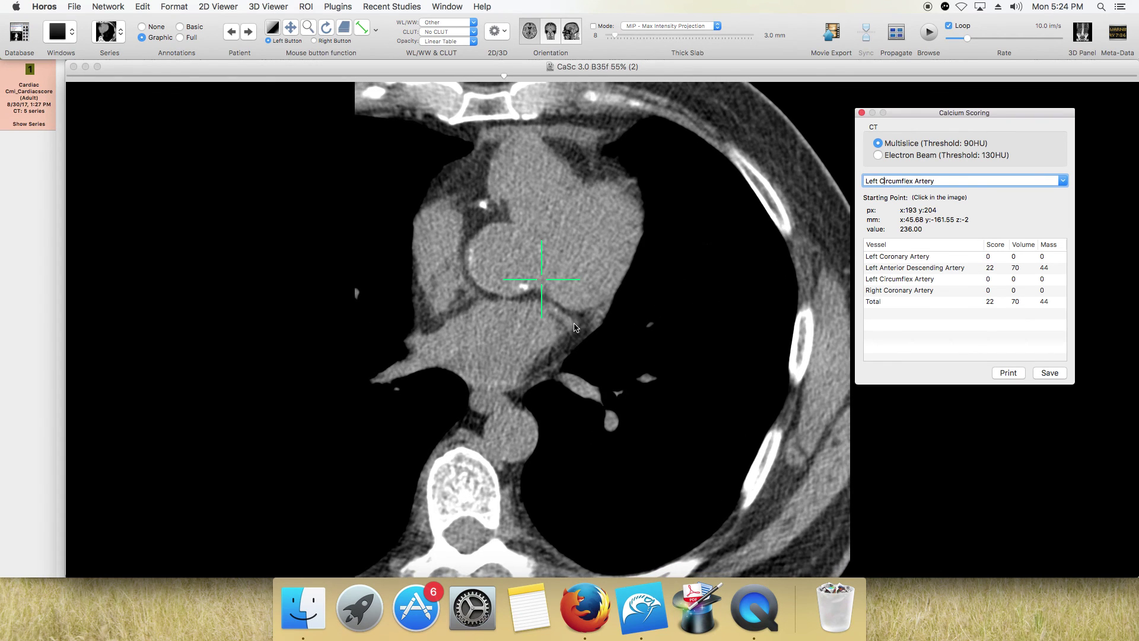
scroll(586, 339, "down", 6)
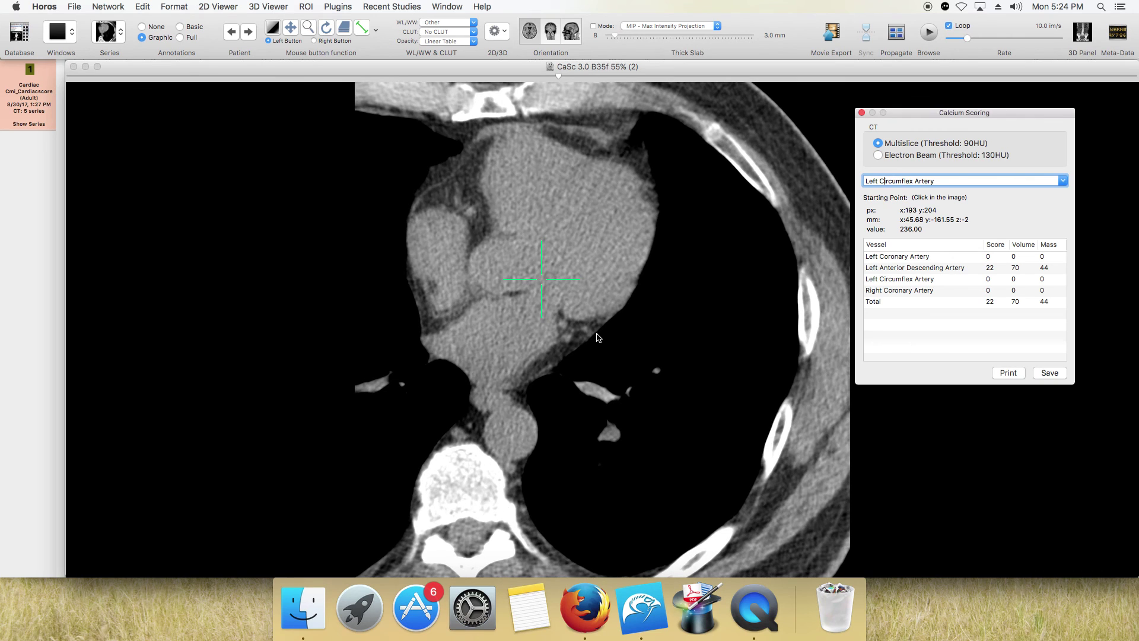
scroll(598, 337, "down", 20)
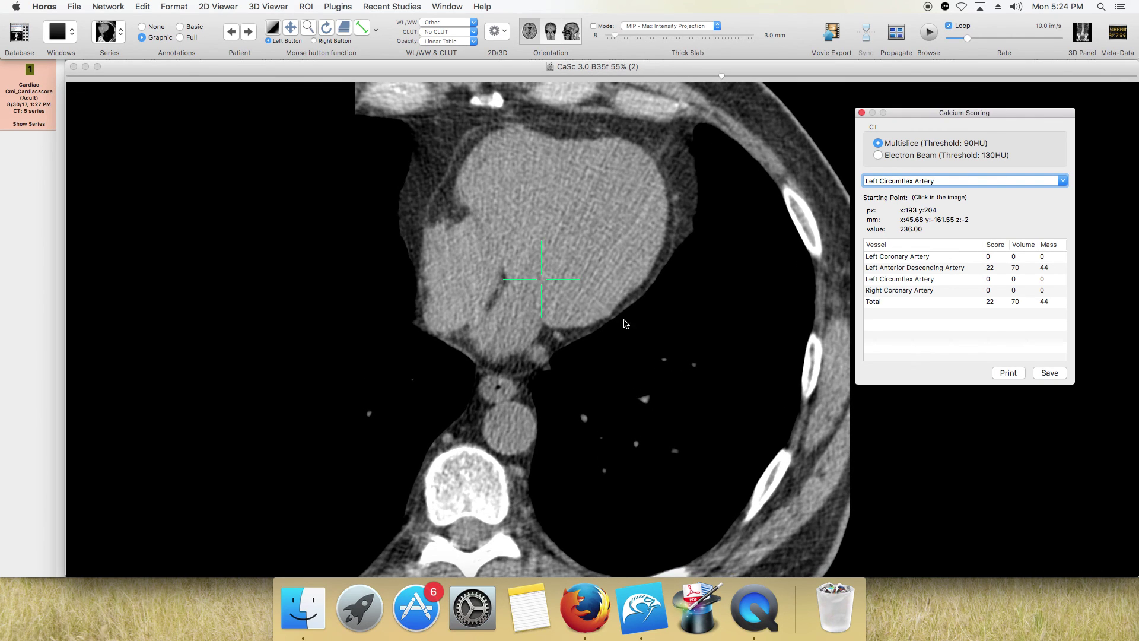
scroll(626, 323, "down", 13)
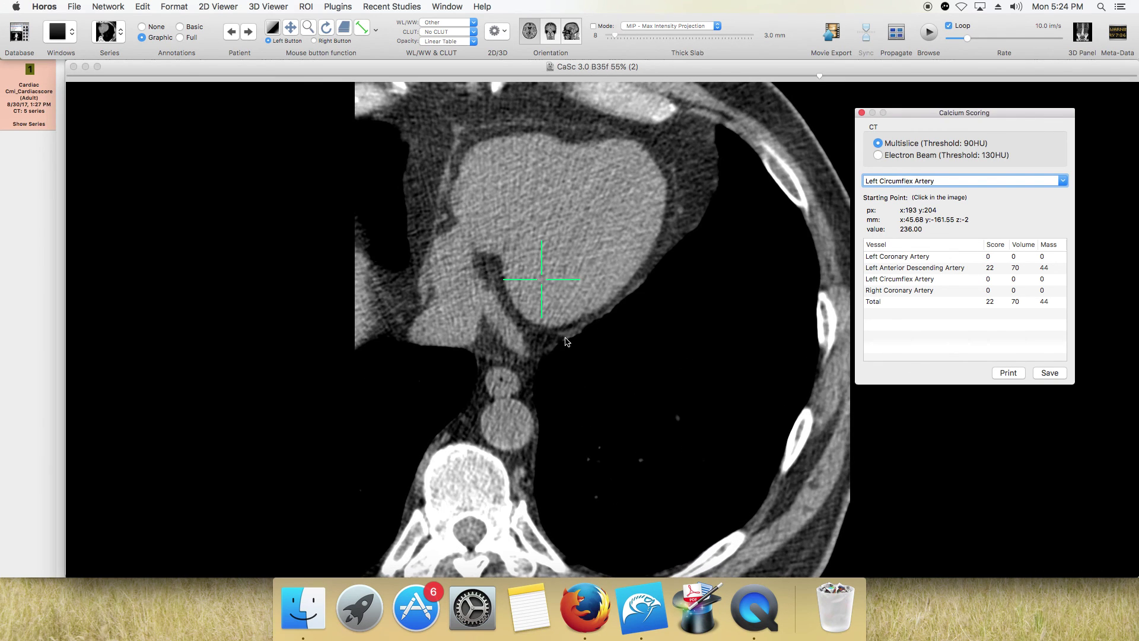
scroll(569, 338, "up", 13)
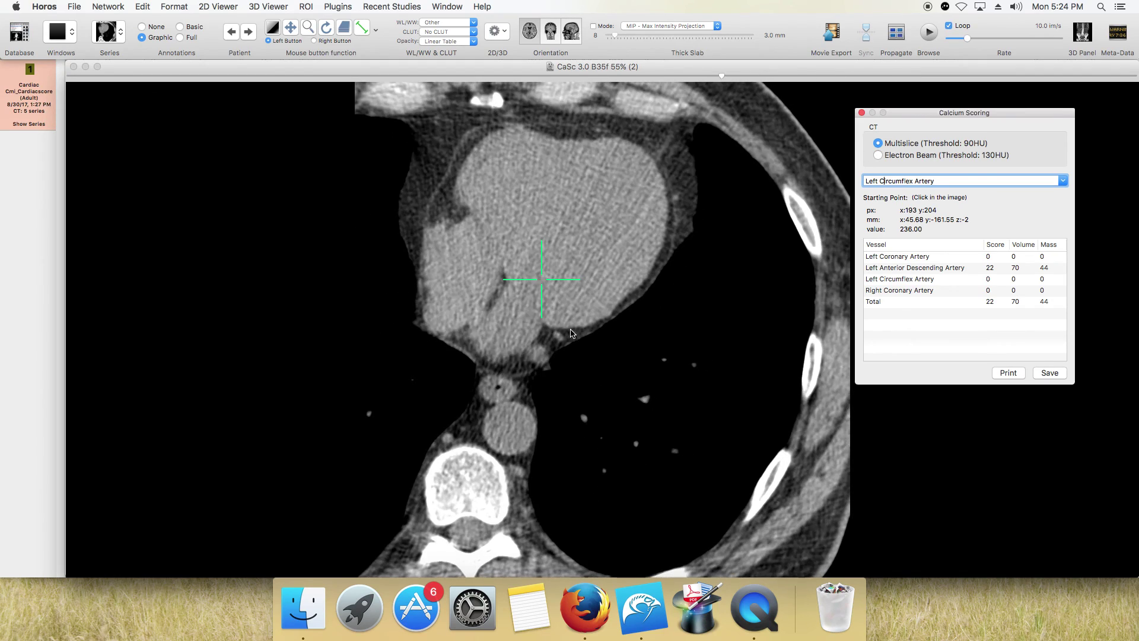
scroll(569, 329, "up", 20)
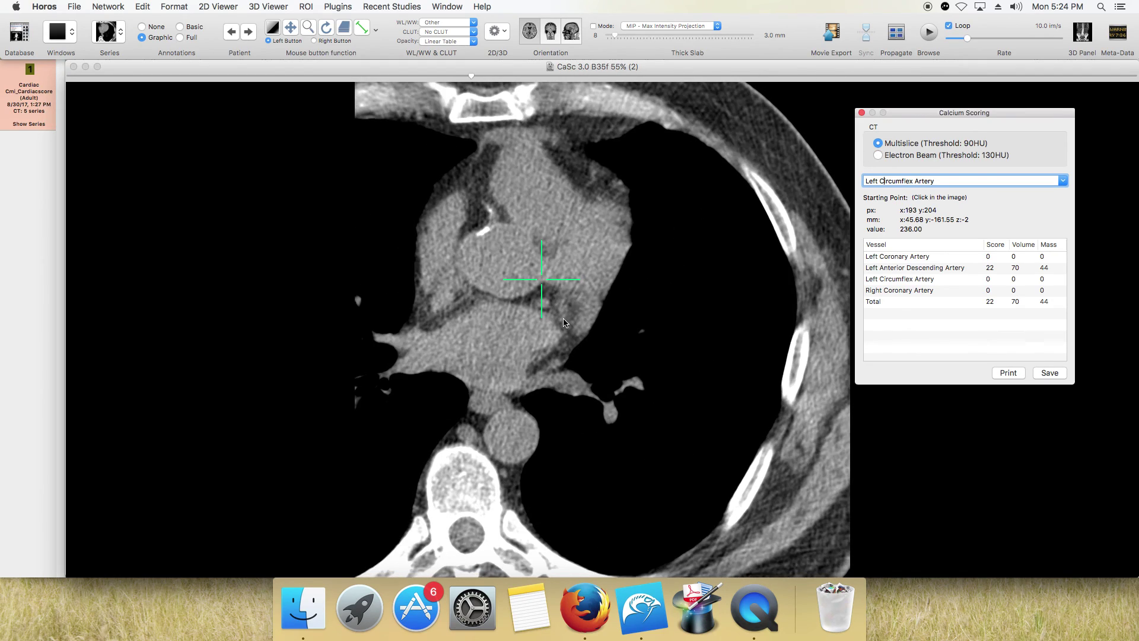
scroll(562, 320, "down", 3)
Mark the LCx calcification, giving volume 1 and totals of 22, 71 and 45
left_click(556, 309)
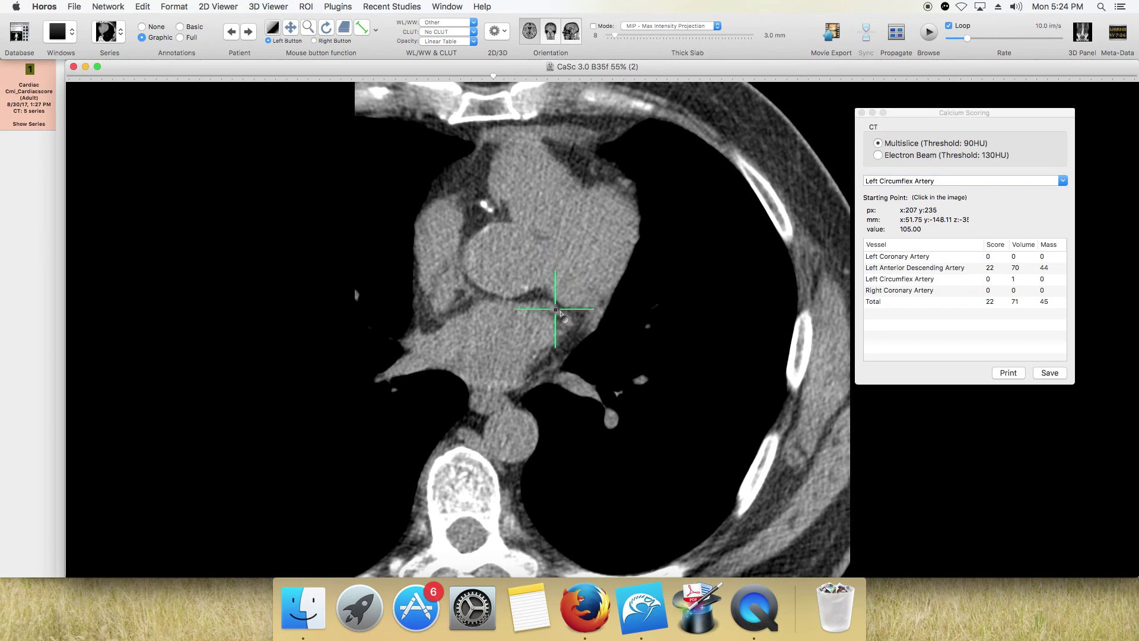
scroll(562, 323, "down", 1)
scroll(563, 322, "up", 1)
scroll(562, 322, "down", 2)
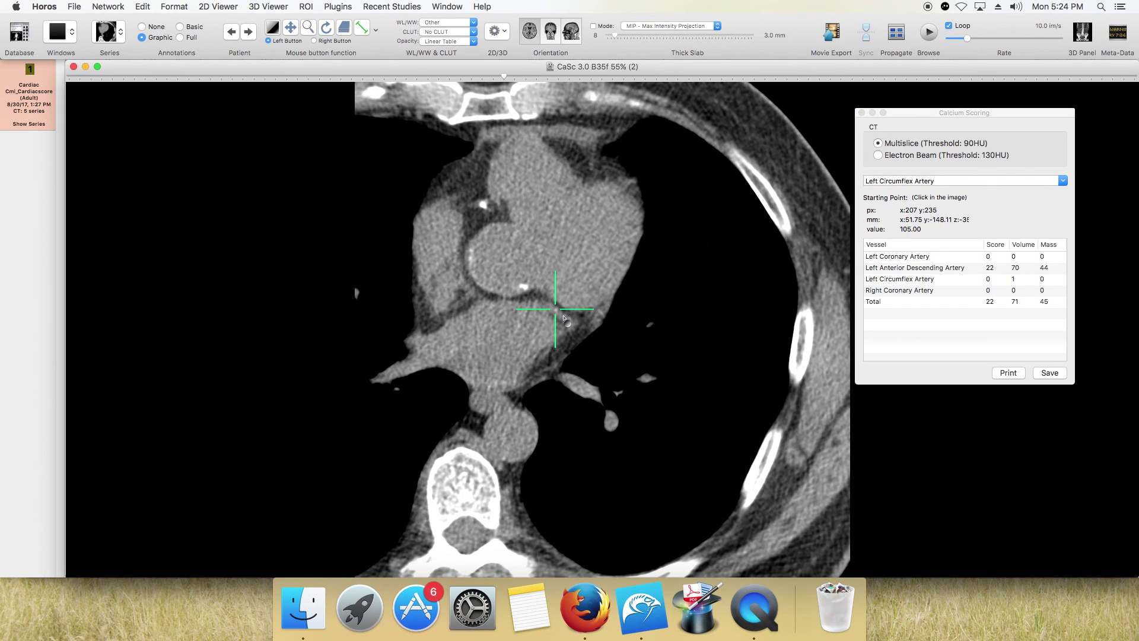
left_click_drag(559, 310, 558, 312)
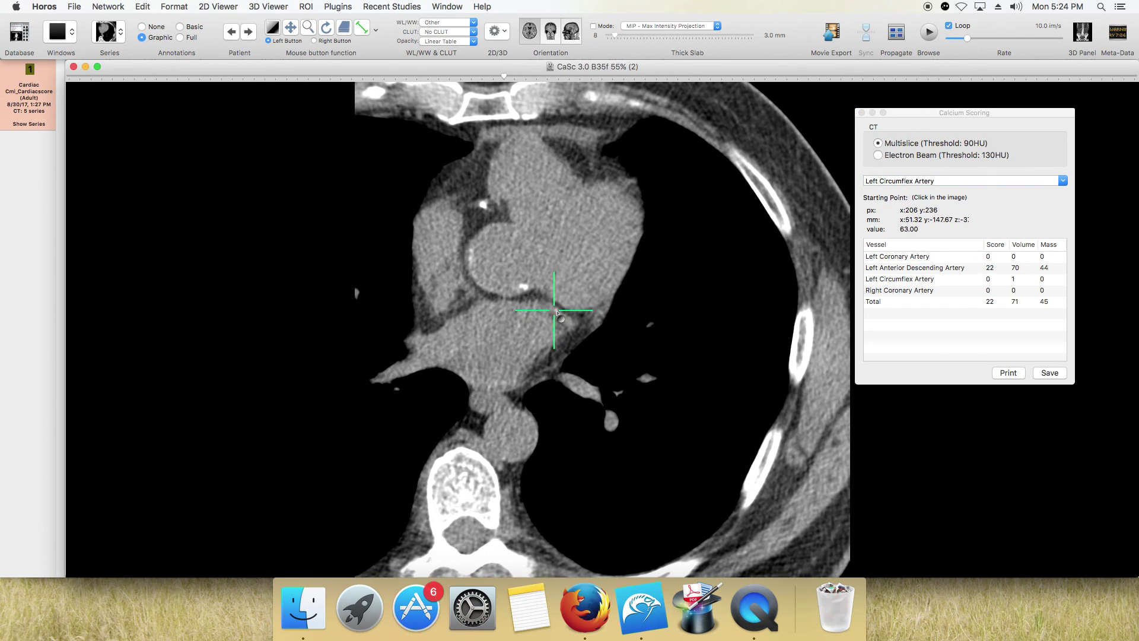
scroll(558, 316, "up", 8)
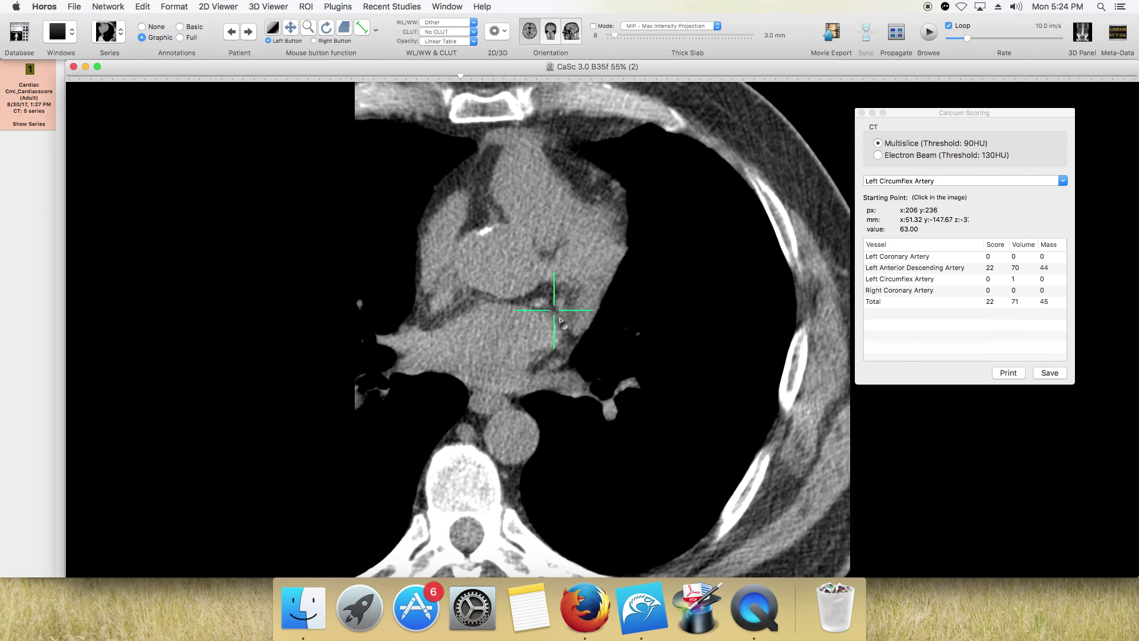
scroll(560, 320, "up", 10)
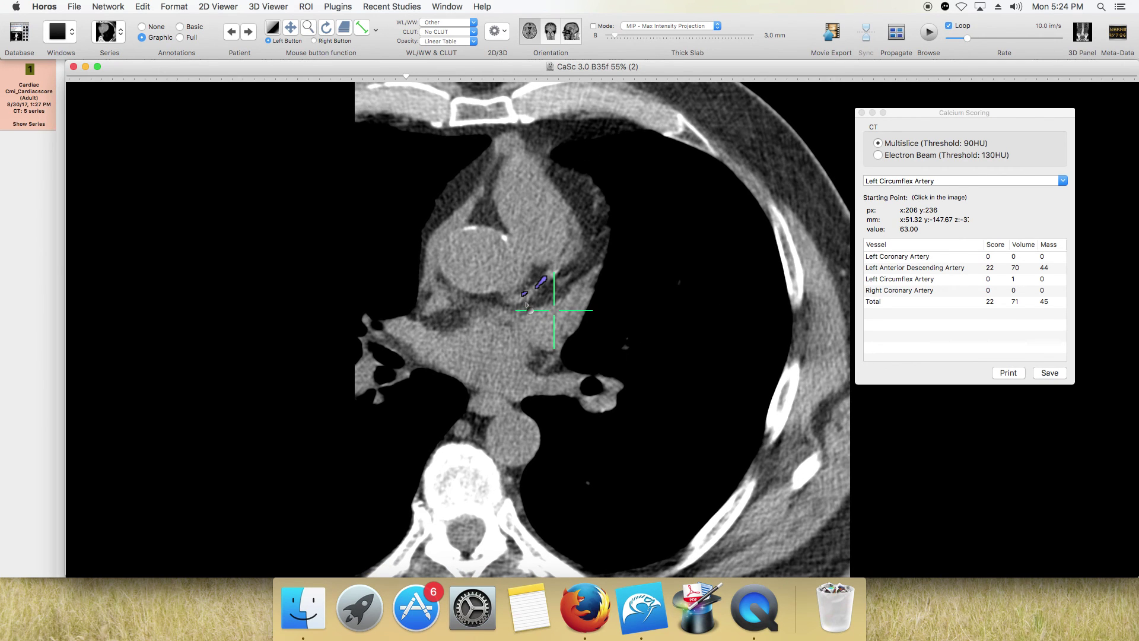
scroll(526, 305, "down", 14)
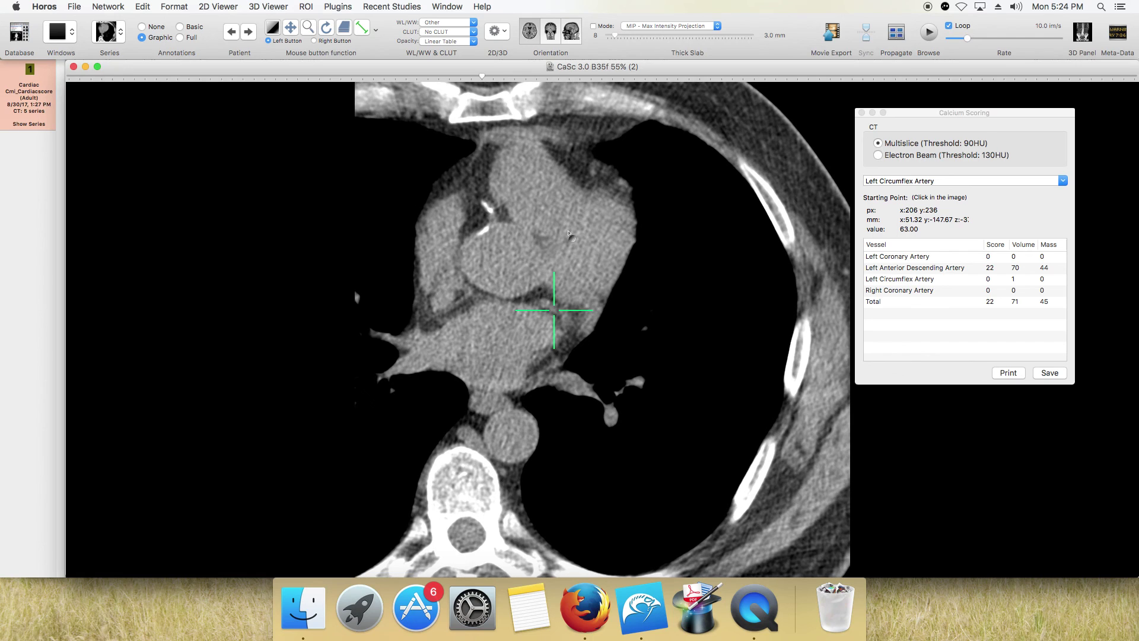
Switch scoring to the Right Coronary Artery and scroll to its calcium
left_click(1049, 180)
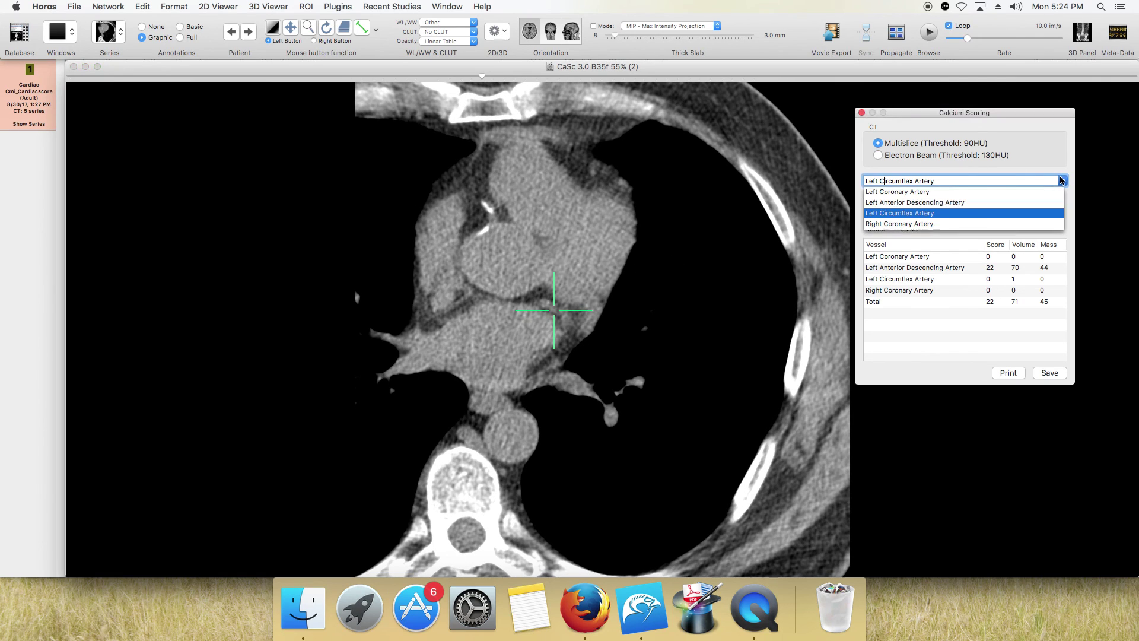
left_click(943, 222)
scroll(496, 240, "down", 2)
scroll(496, 241, "up", 6)
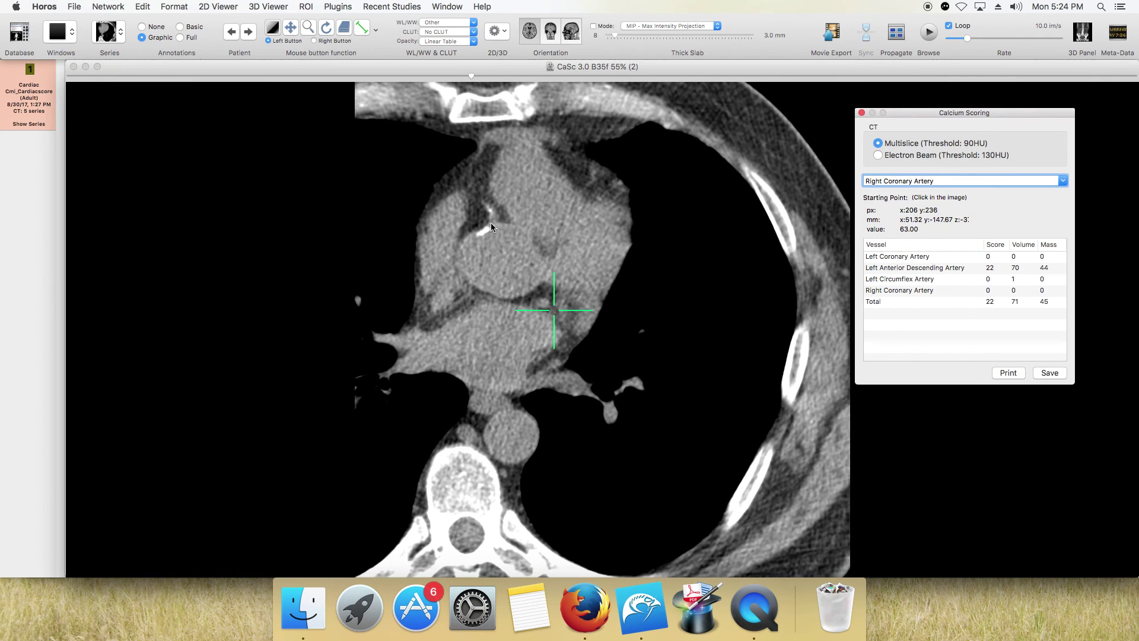
scroll(488, 240, "down", 2)
scroll(472, 244, "down", 2)
scroll(473, 243, "up", 2)
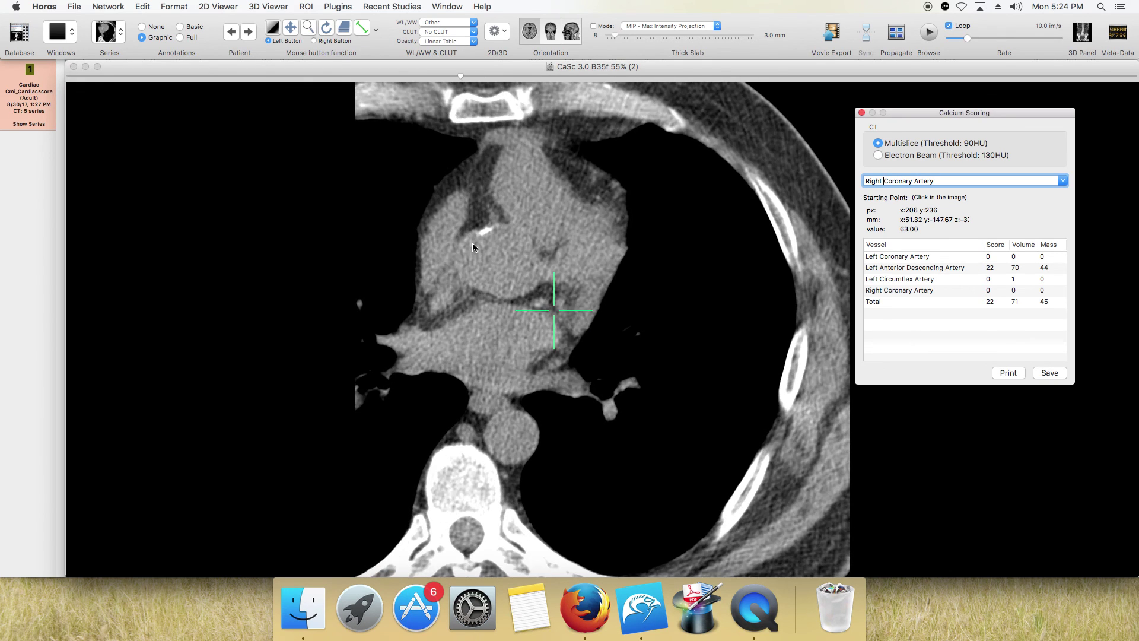
Mark the RCA calcifications slice by slice, reaching score 58, volume 131, mass 98
left_click(489, 210)
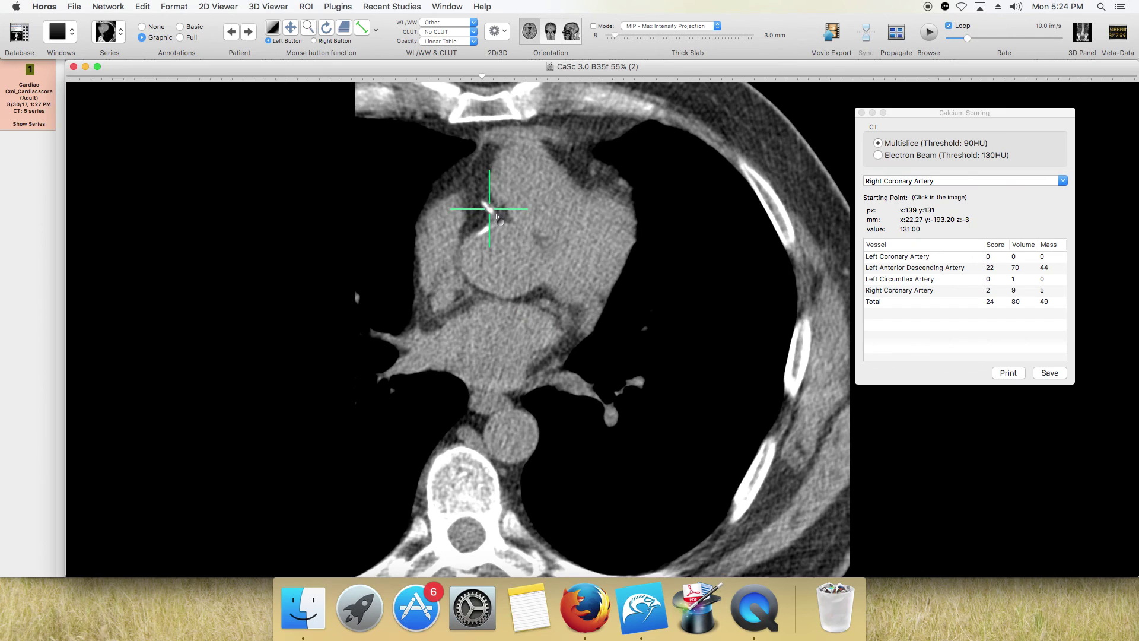
scroll(488, 207, "down", 4)
left_click(486, 206)
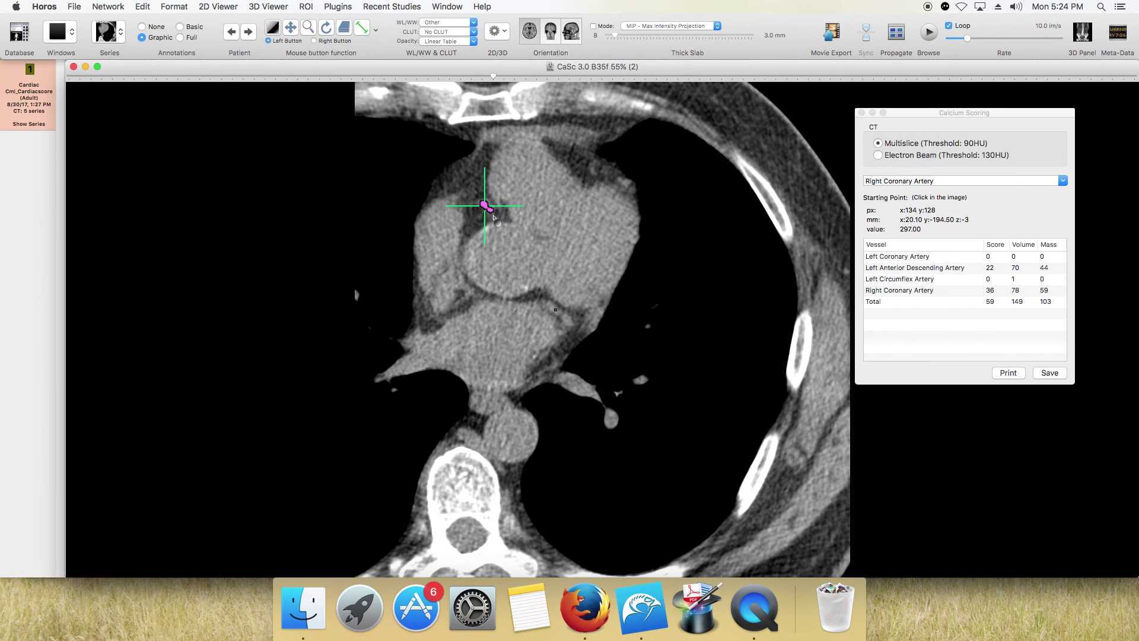
scroll(485, 206, "down", 2)
left_click(483, 206)
scroll(483, 207, "down", 2)
left_click(482, 207)
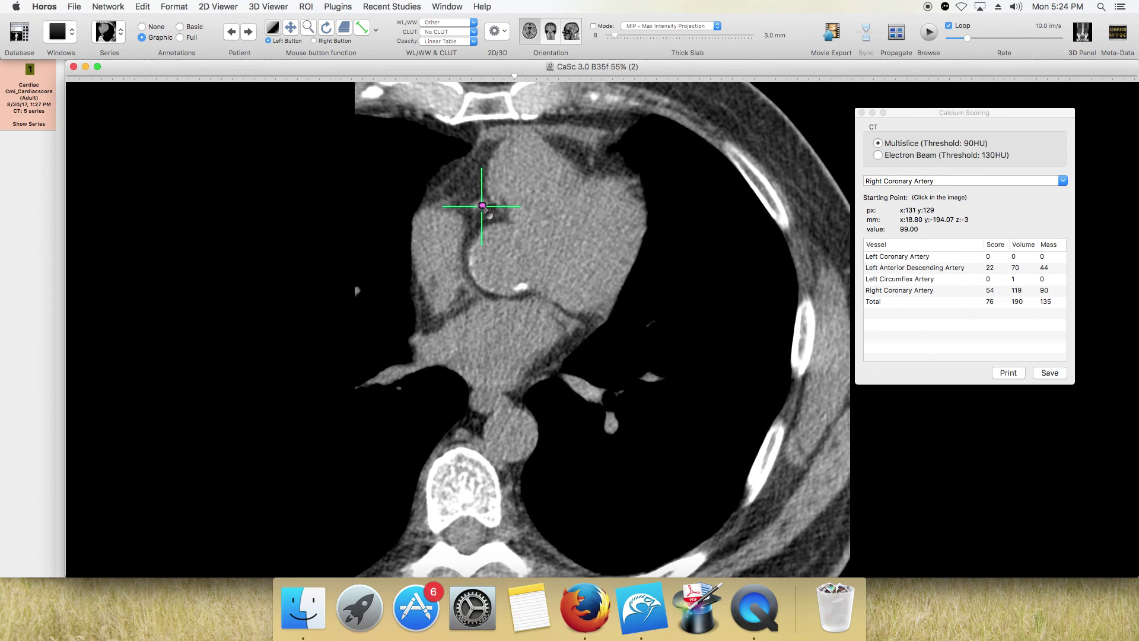
scroll(483, 210, "down", 4)
scroll(474, 213, "down", 10)
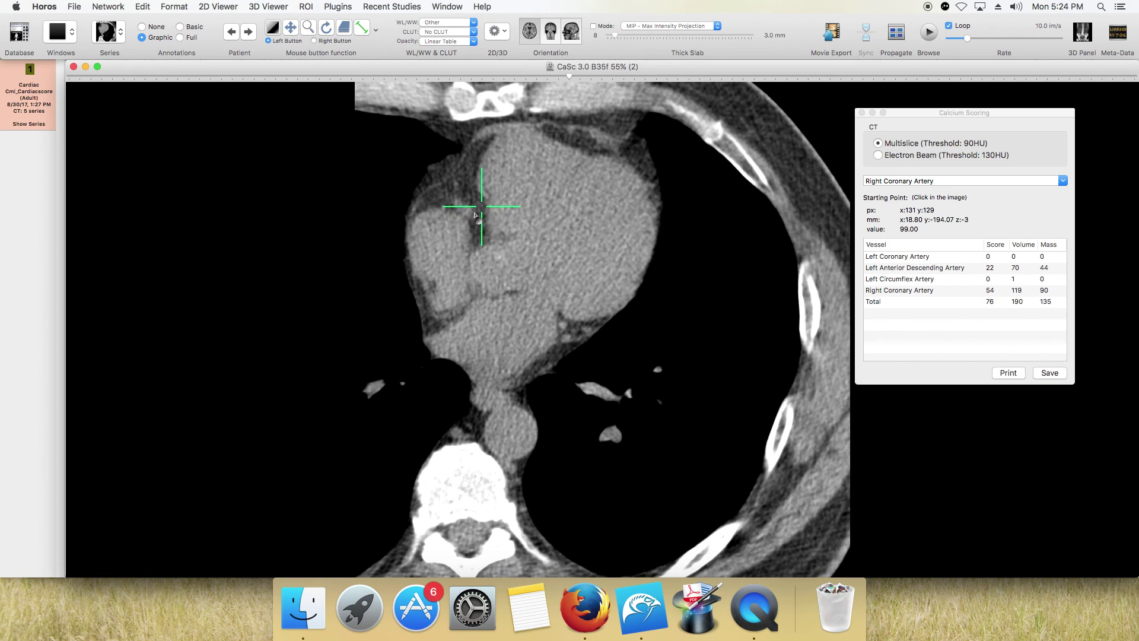
left_click(448, 203)
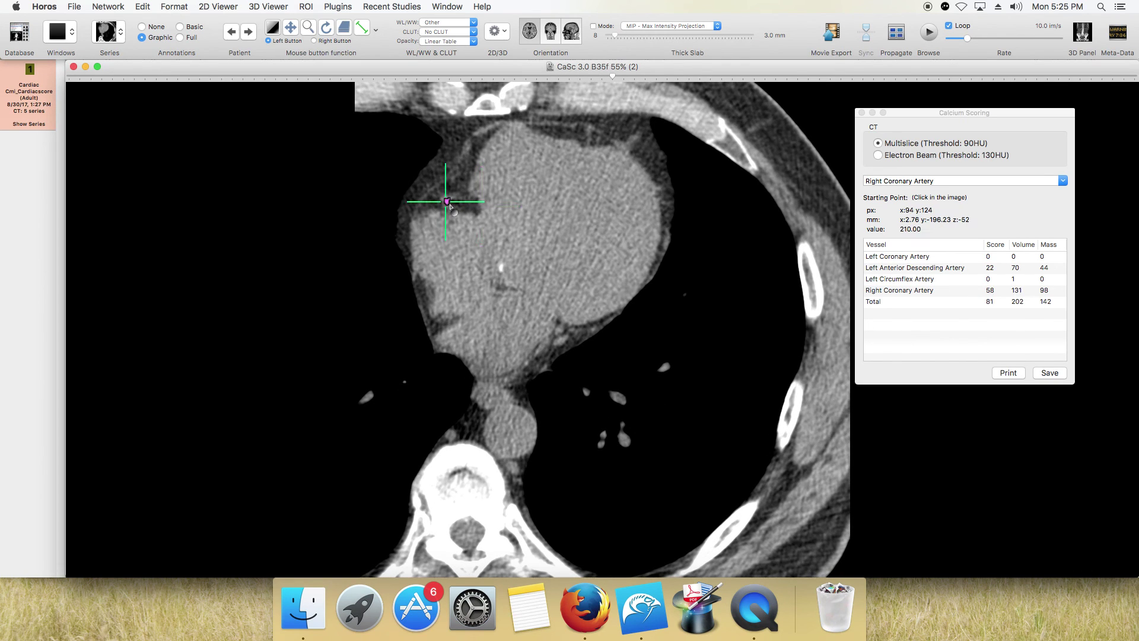
scroll(453, 208, "down", 2)
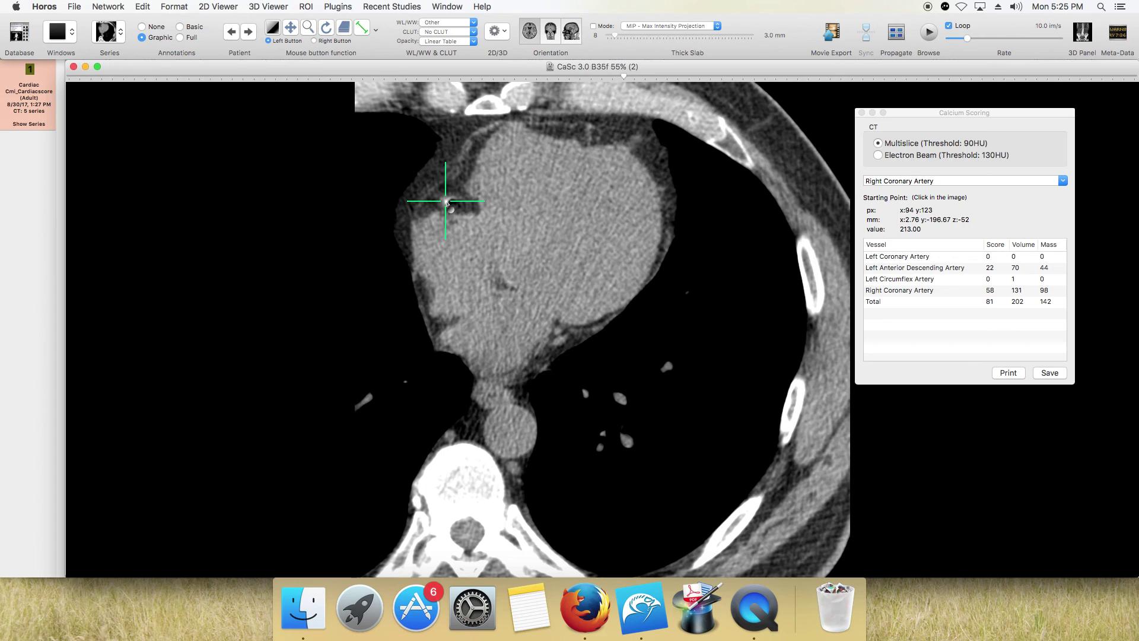
Scroll through the remaining slices to finish the RCA scoring
scroll(451, 210, "down", 1)
scroll(451, 208, "down", 2)
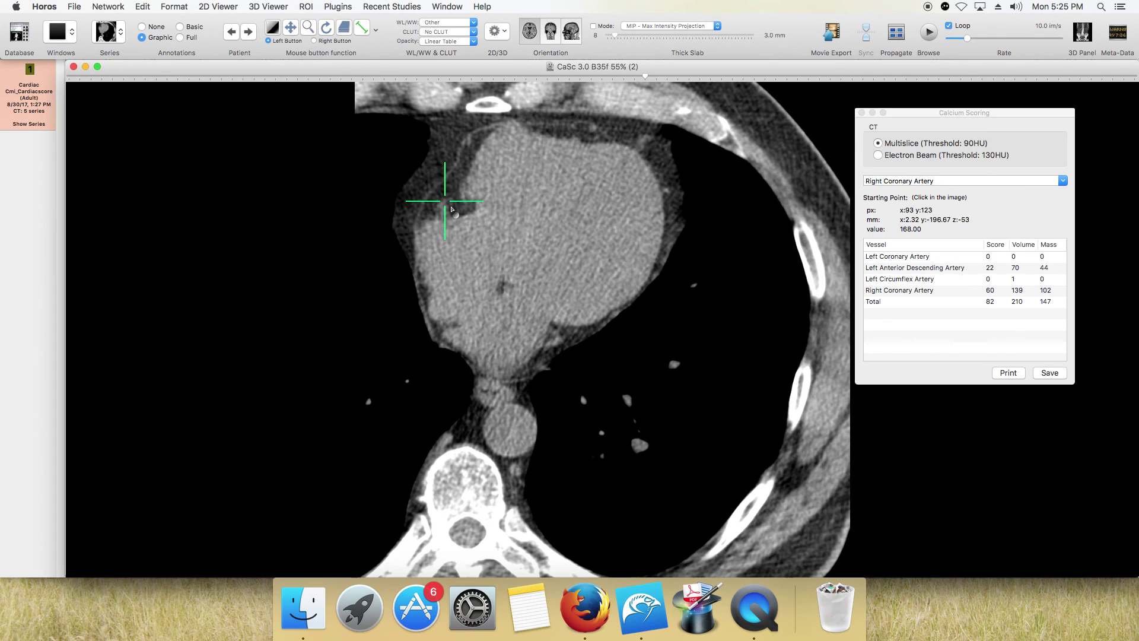
scroll(456, 211, "down", 5)
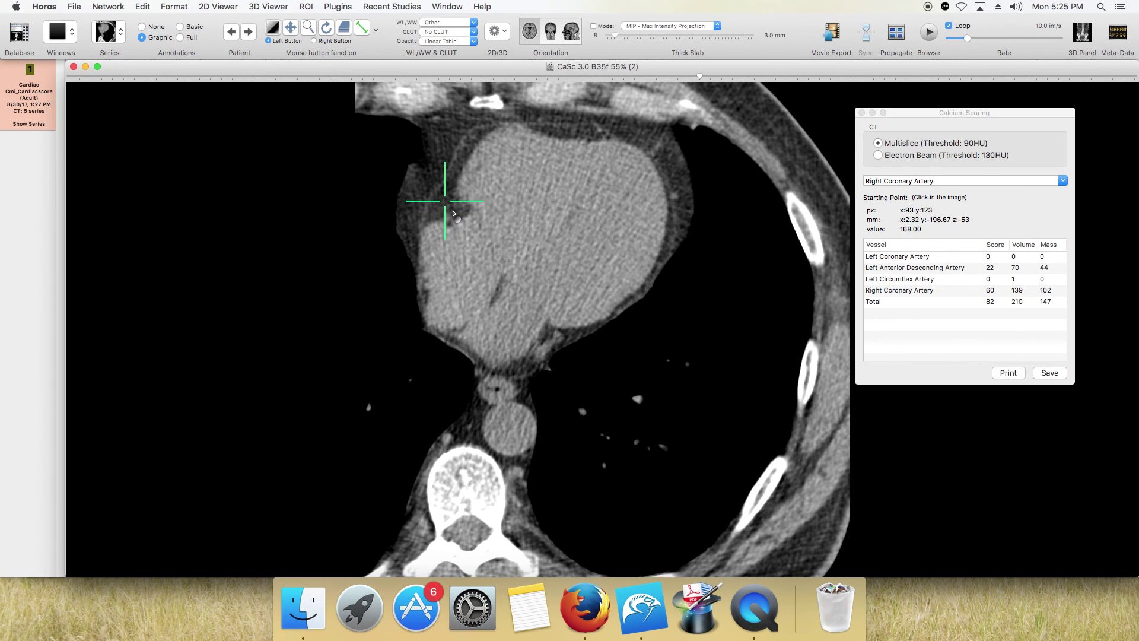
scroll(460, 212, "down", 9)
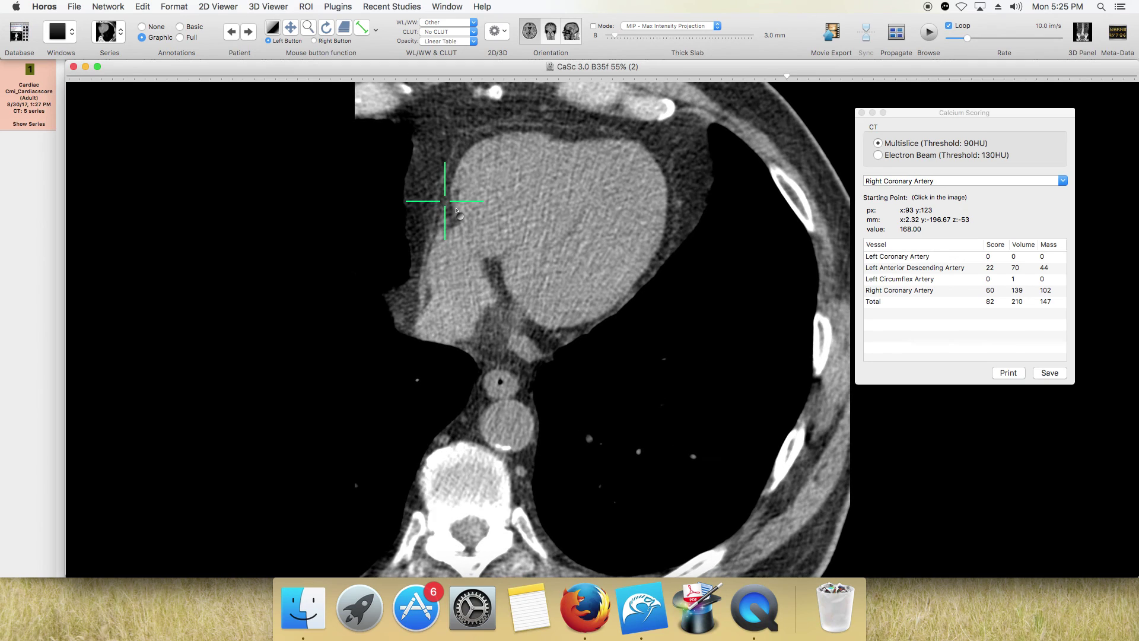
scroll(457, 225, "down", 6)
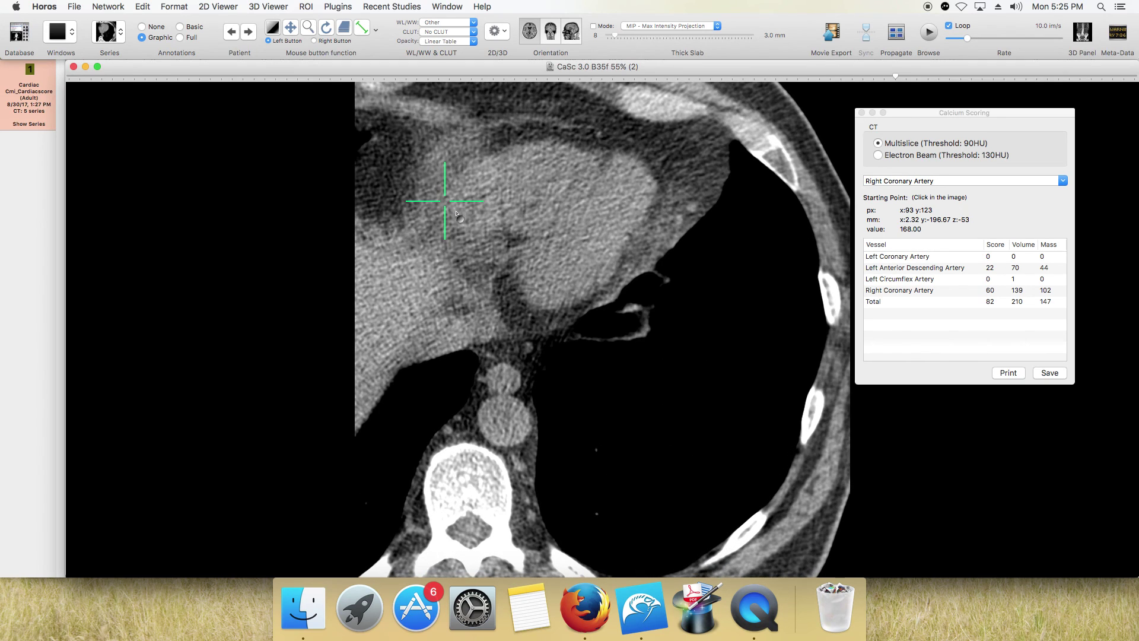
scroll(460, 238, "up", 17)
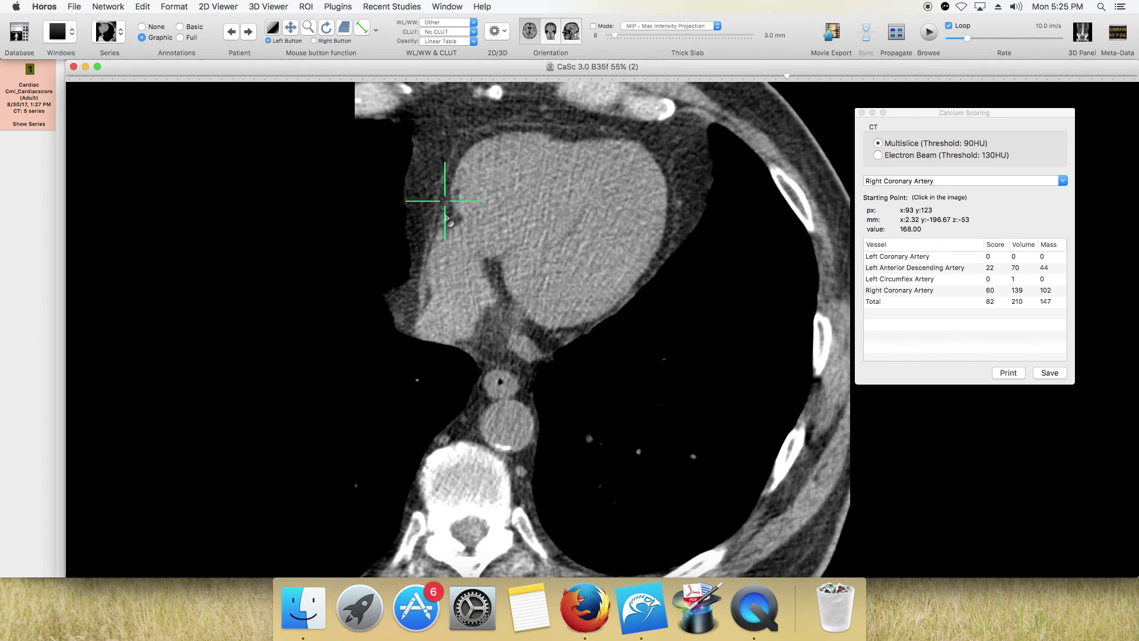
scroll(459, 218, "up", 18)
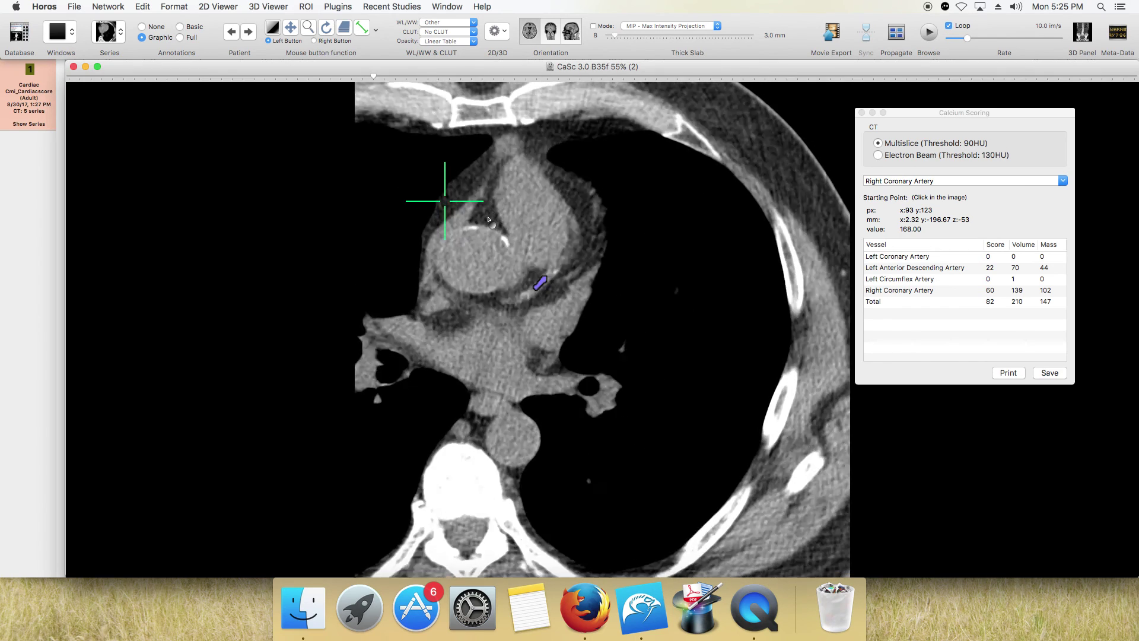
Save the calcium scoring results, repositioning the scoring panel beside the image
left_click_drag(917, 114, 820, 116)
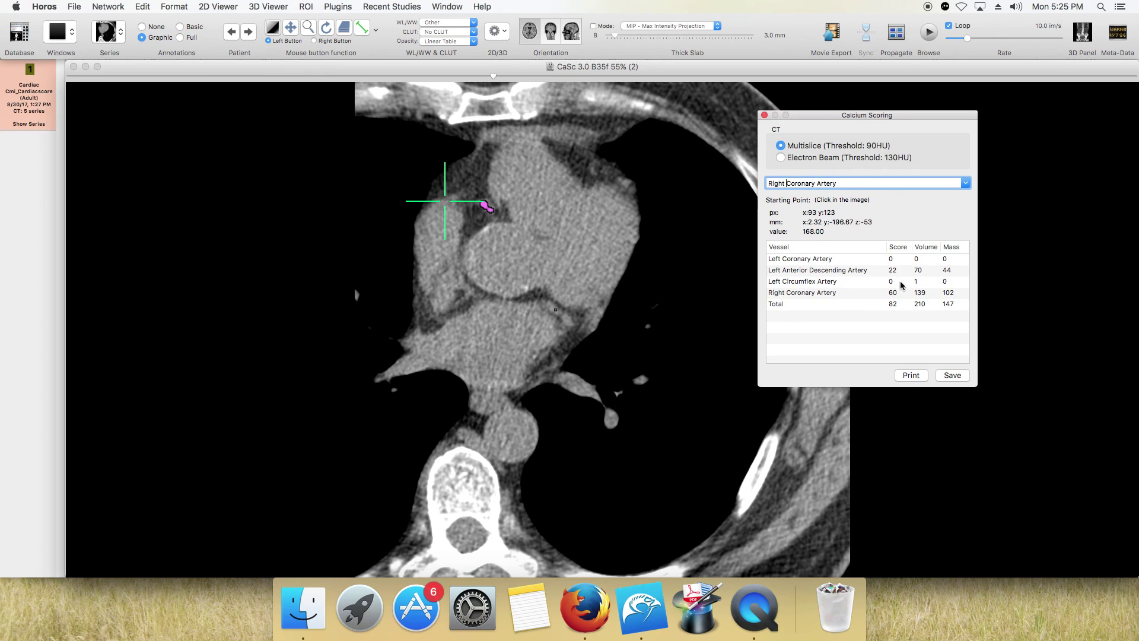
left_click(953, 377)
left_click_drag(844, 115, 887, 190)
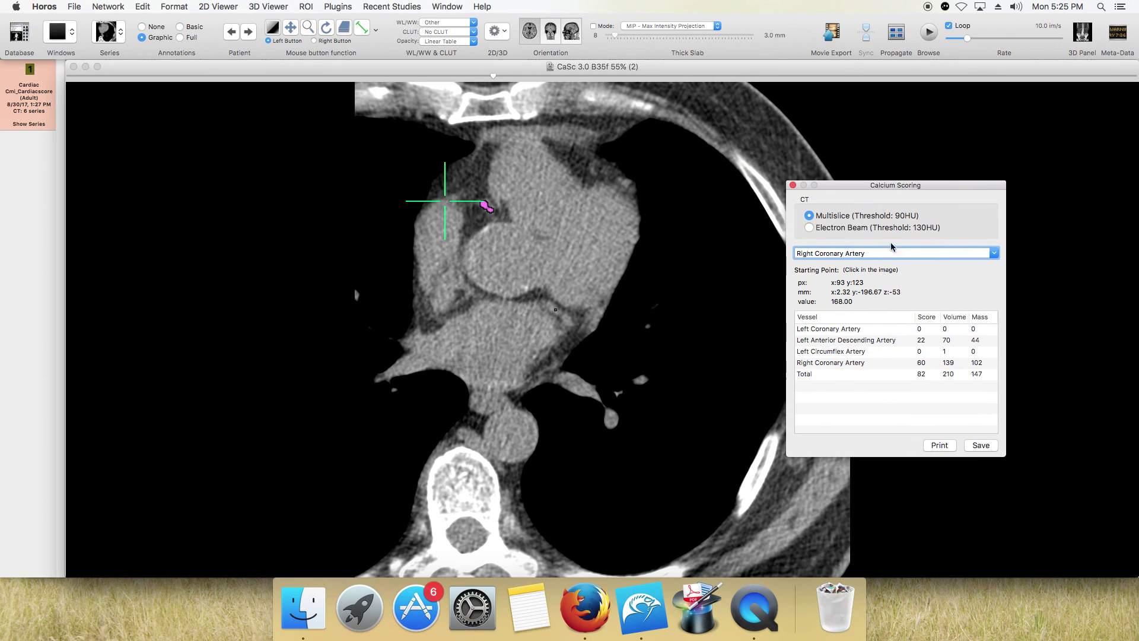